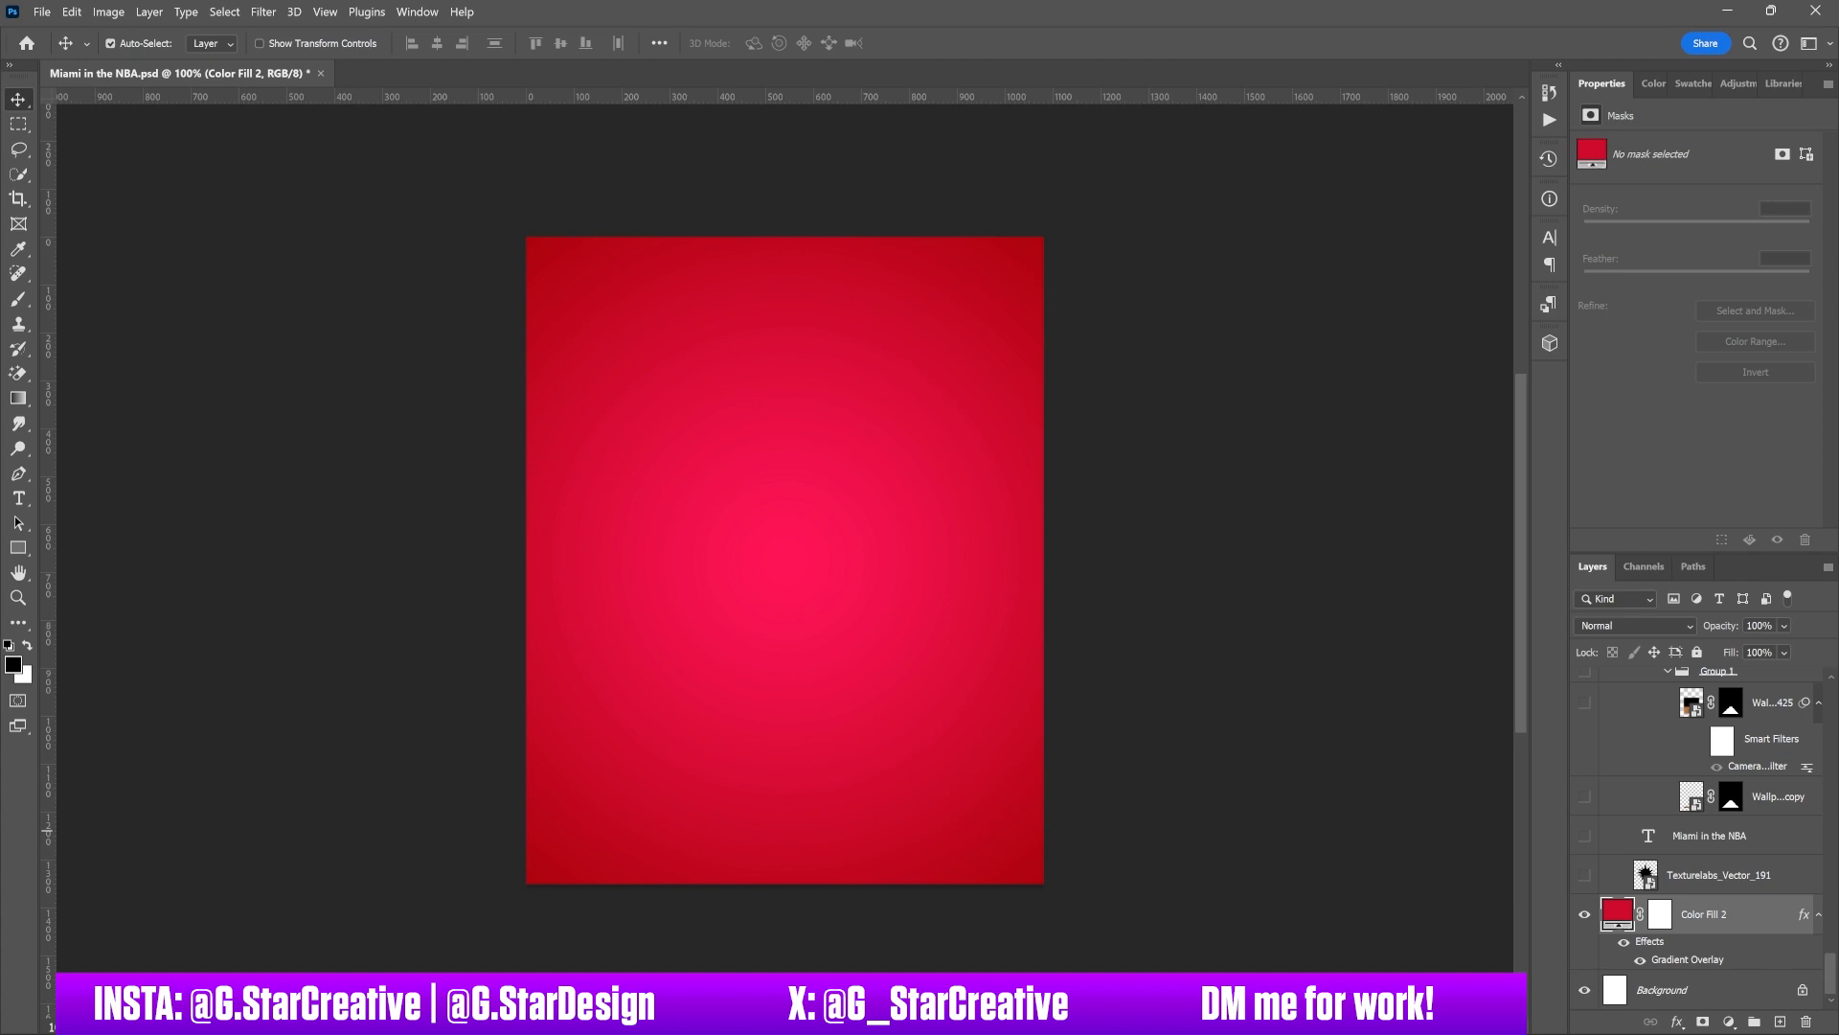
Show the Texturelabs_Vector_191 burst layer and the Miami in the NBA title layer, selecting each one.
left_click(1585, 875)
left_click(1715, 874)
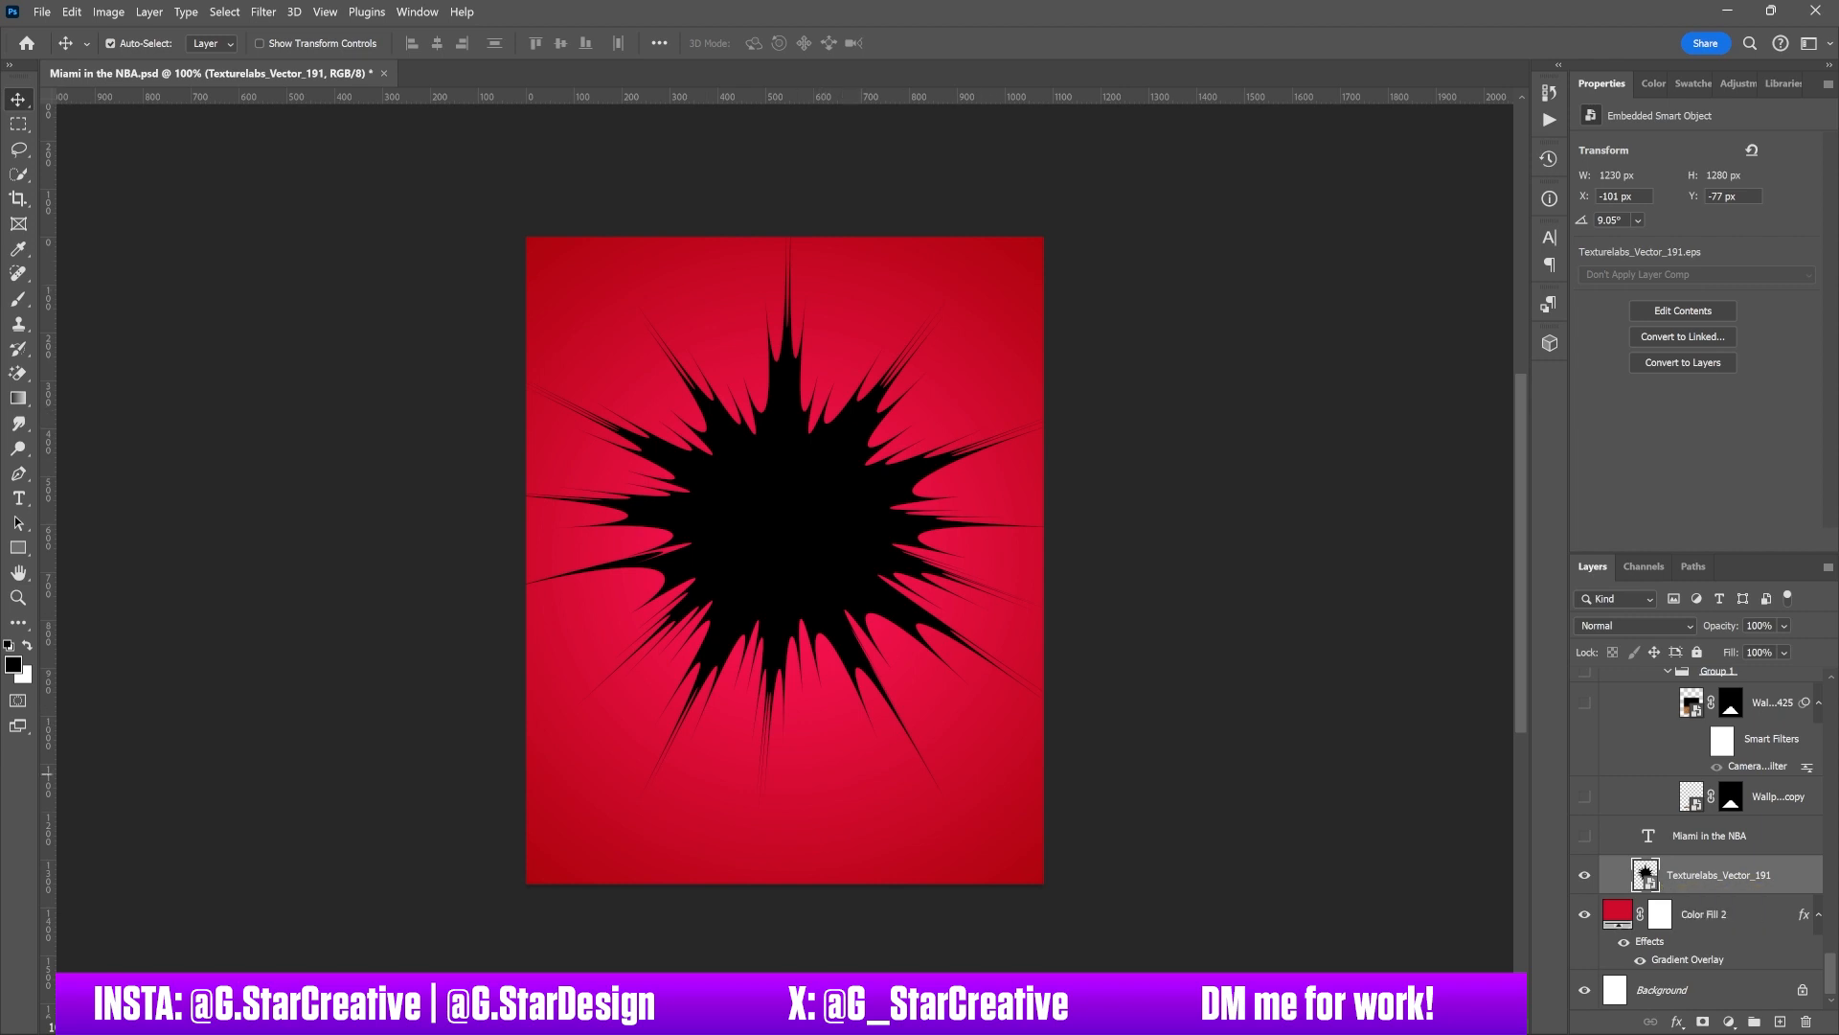
left_click(1585, 835)
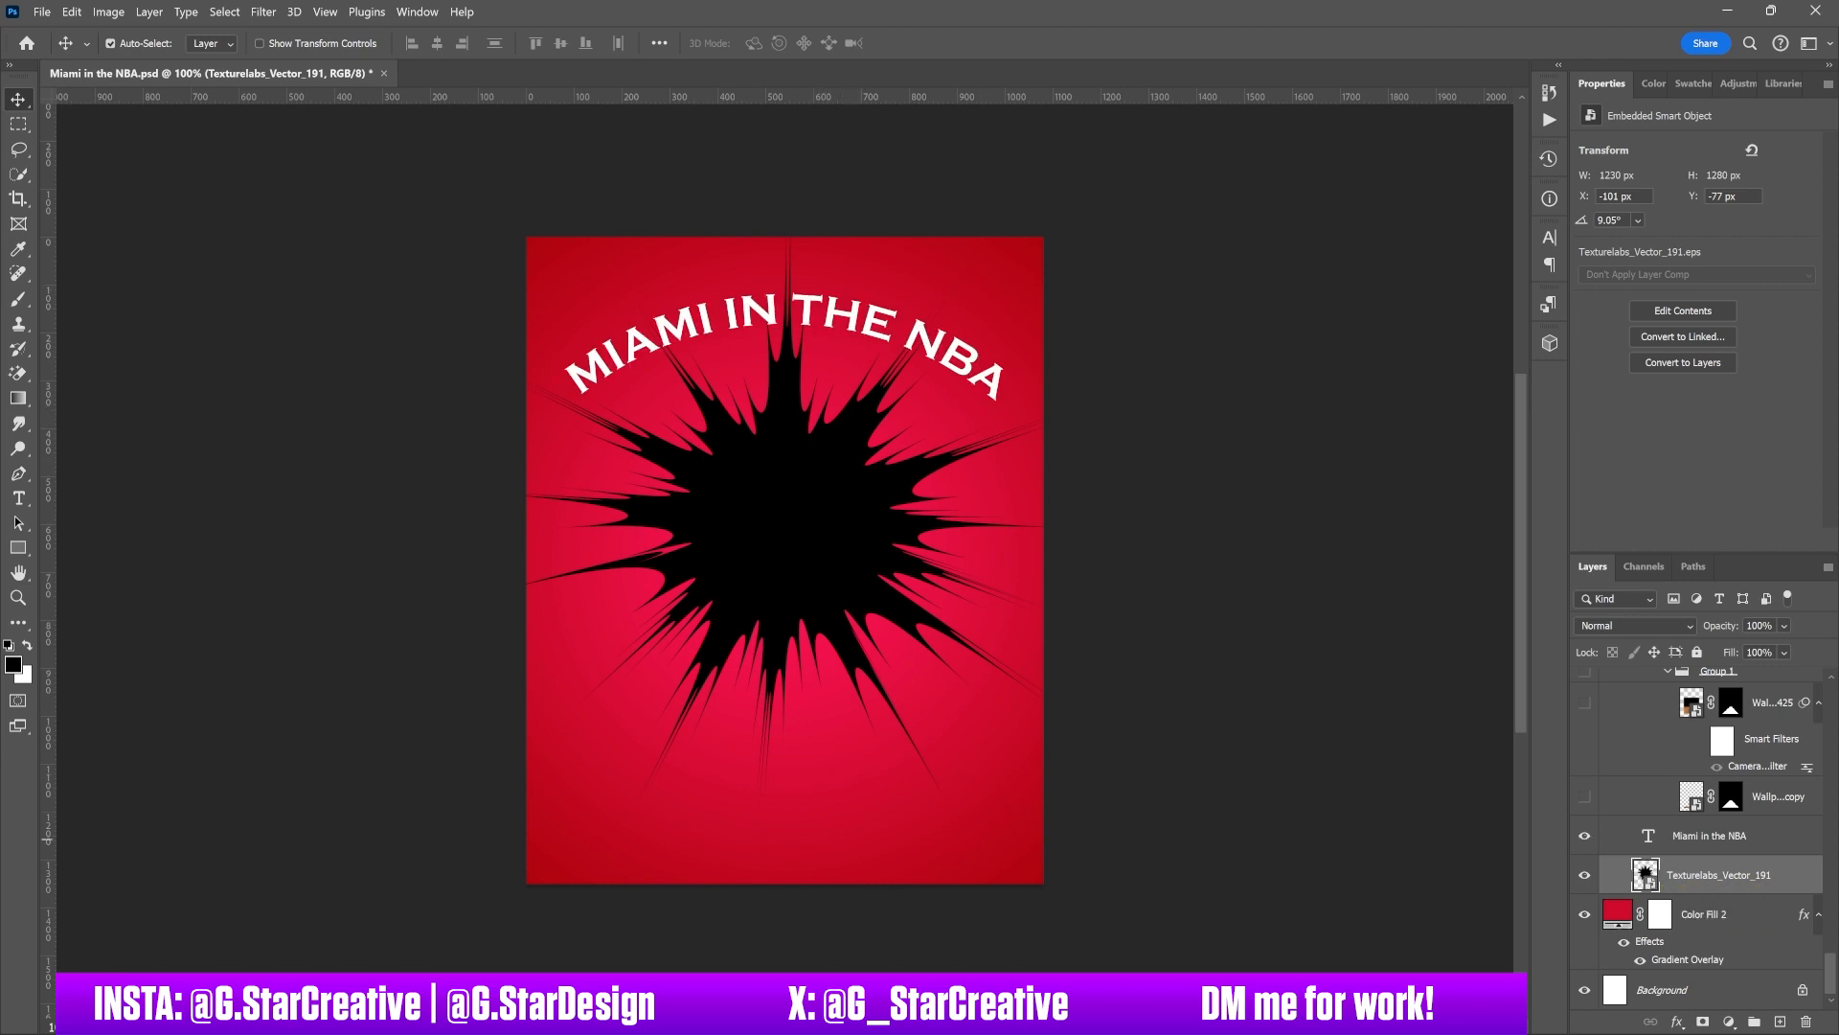
left_click(1710, 837)
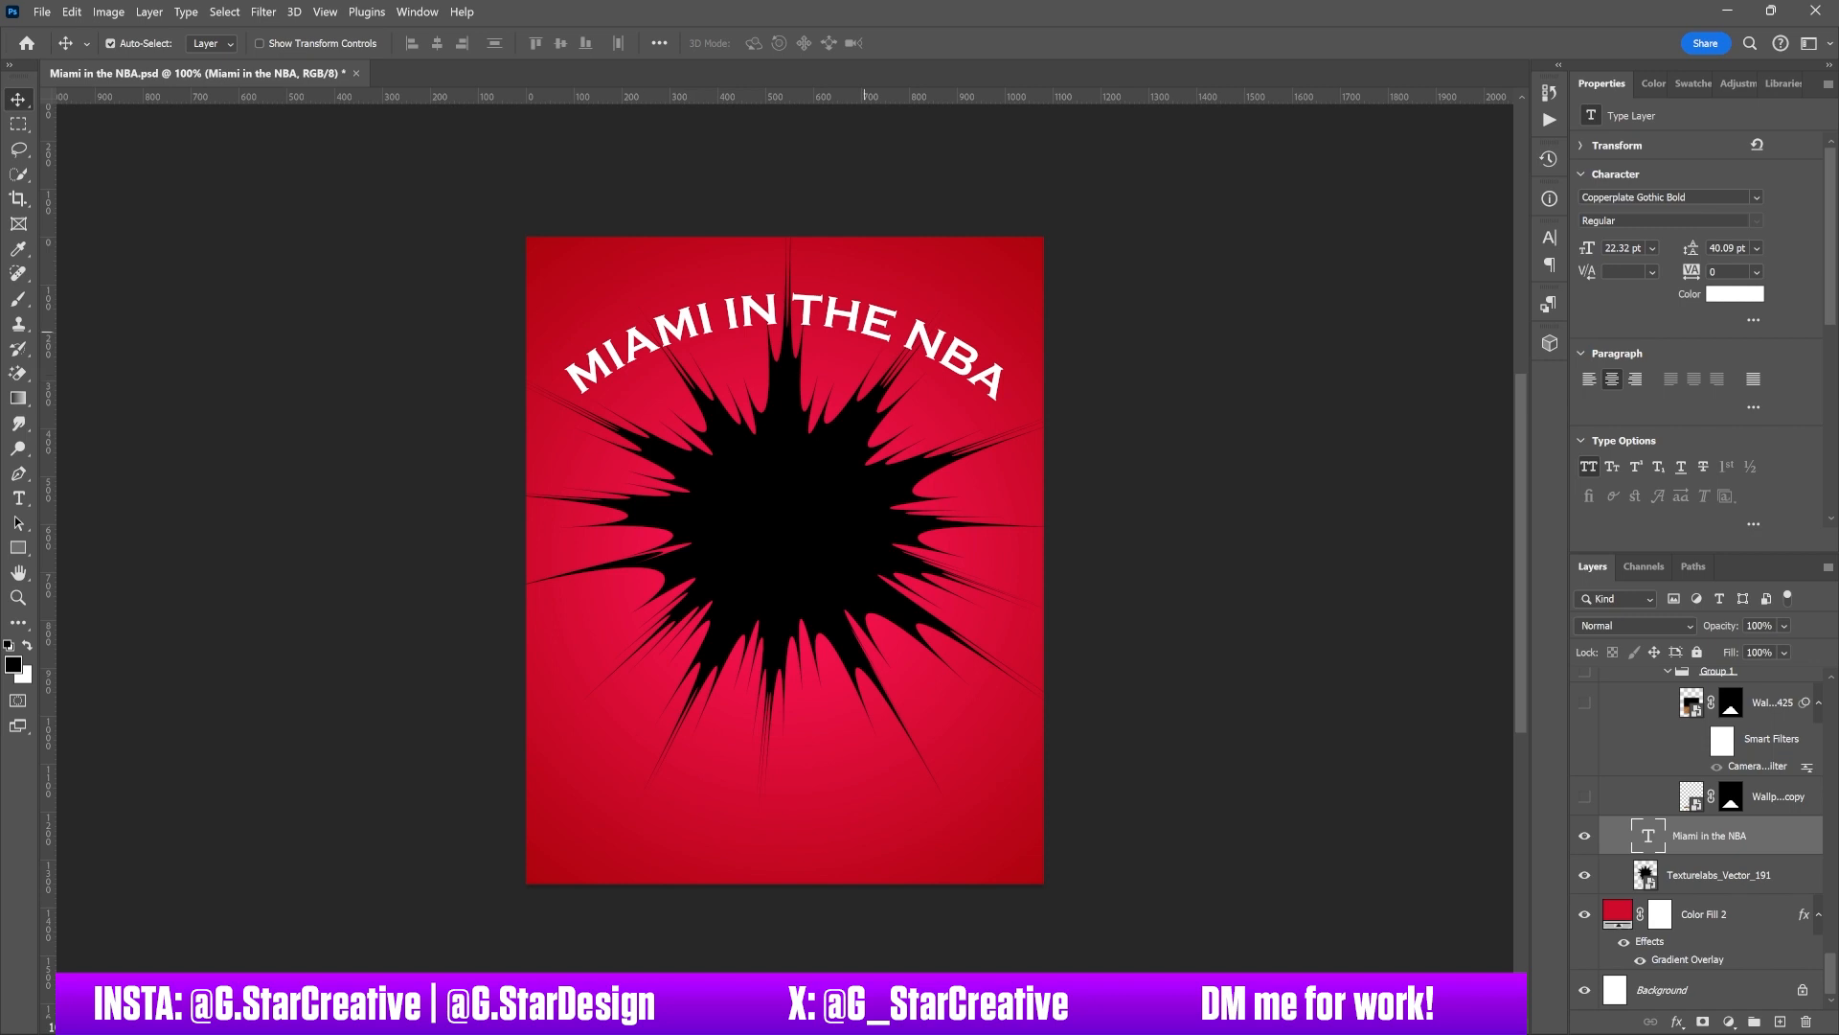
Show both wooden floor layers in Group 1, and select the upper one that carries the smart filter.
left_click(1584, 796)
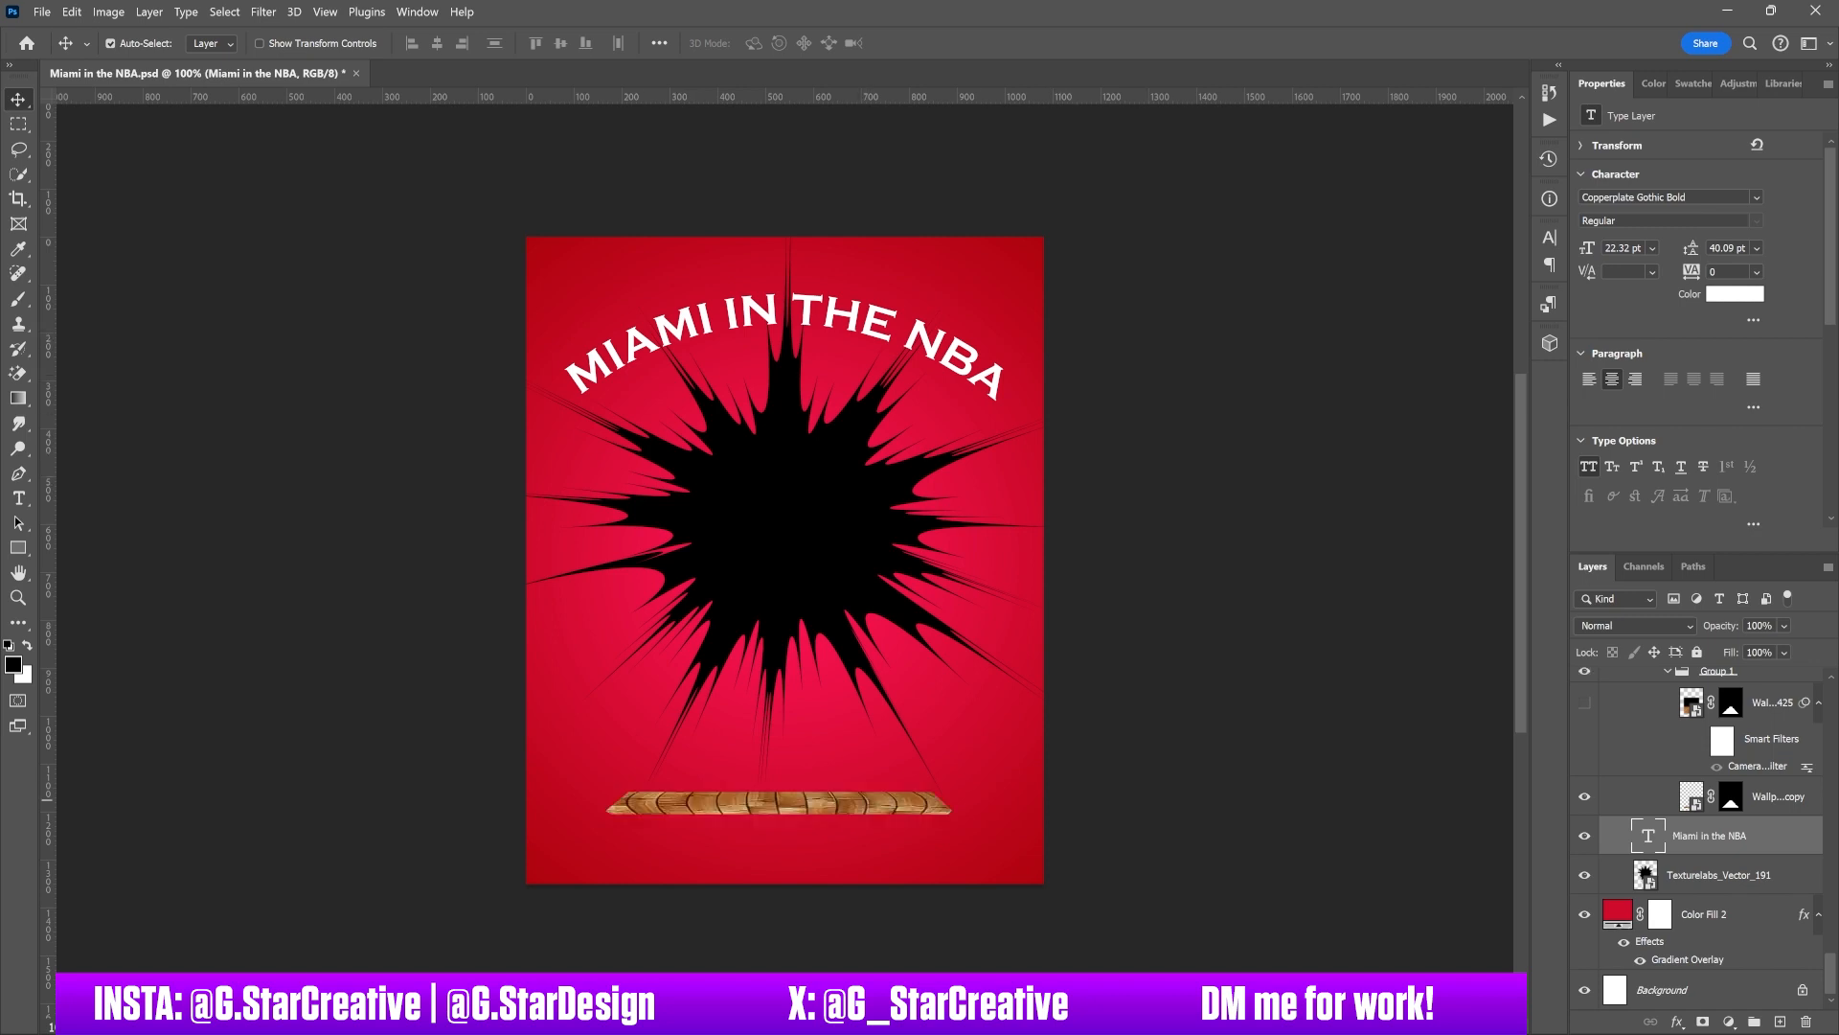
scroll(1686, 814, "up", 2)
left_click(1584, 781)
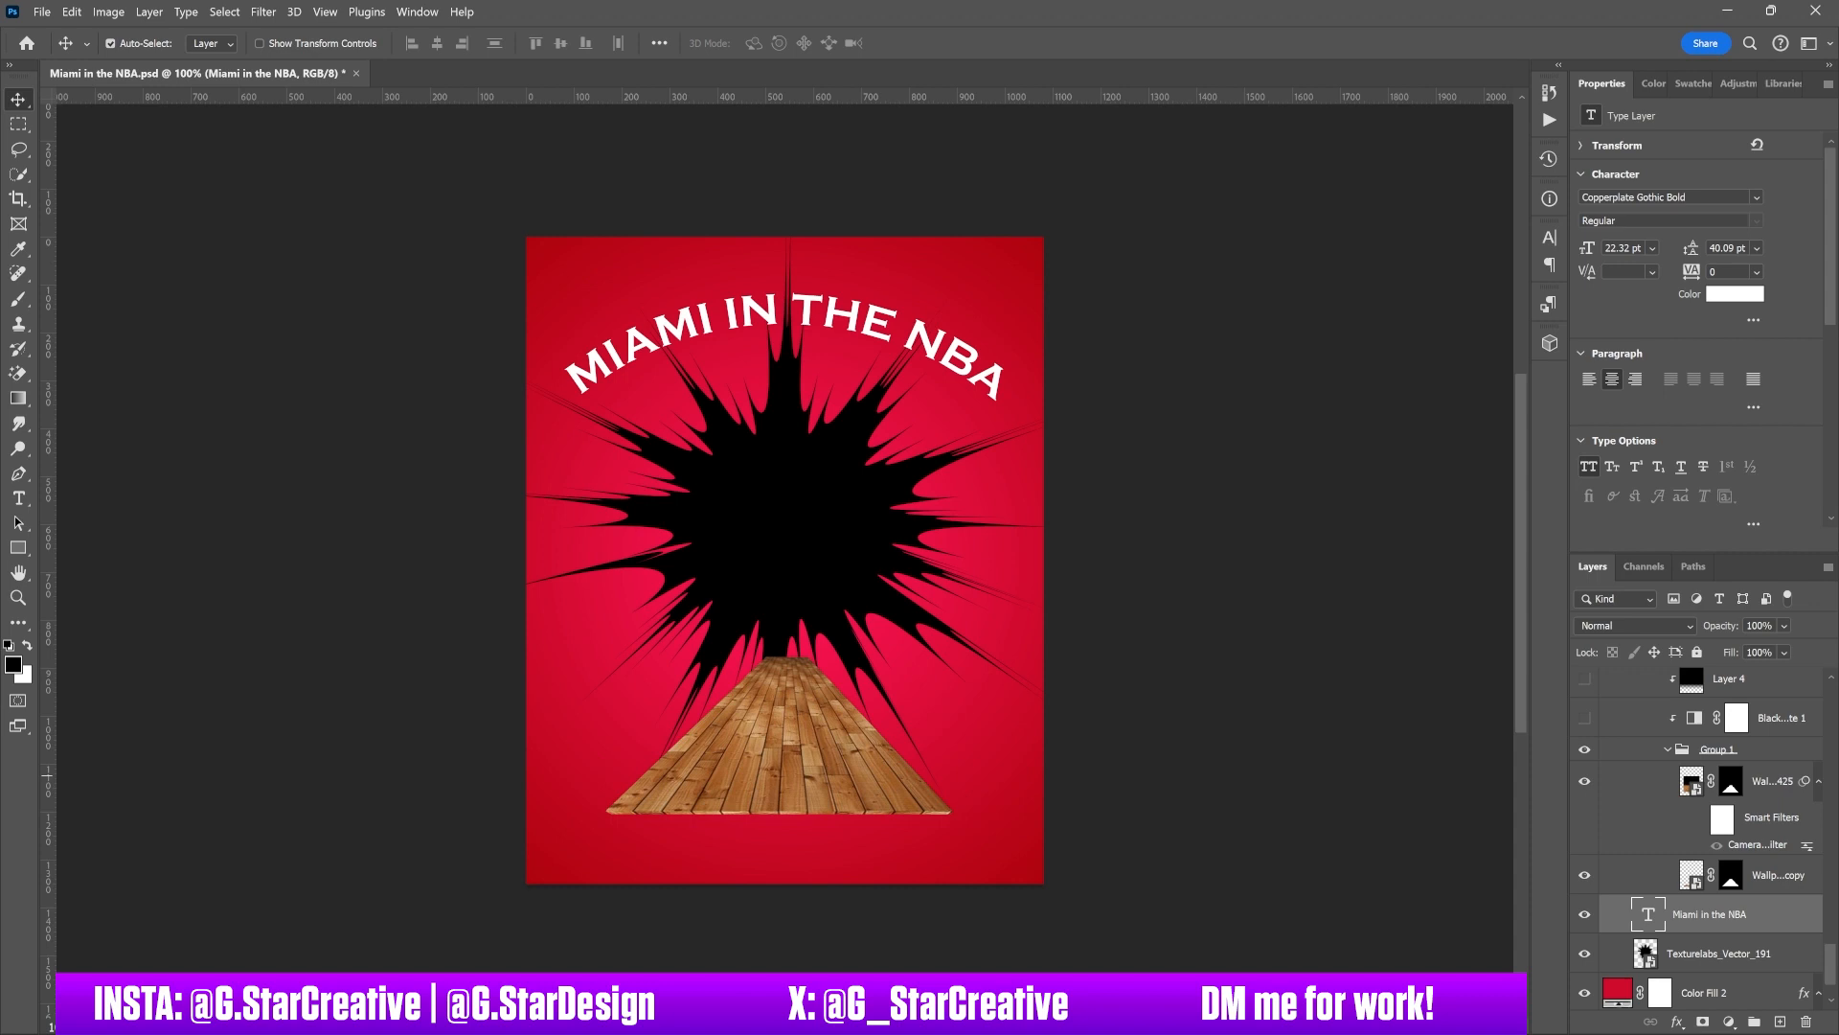
left_click(1763, 781)
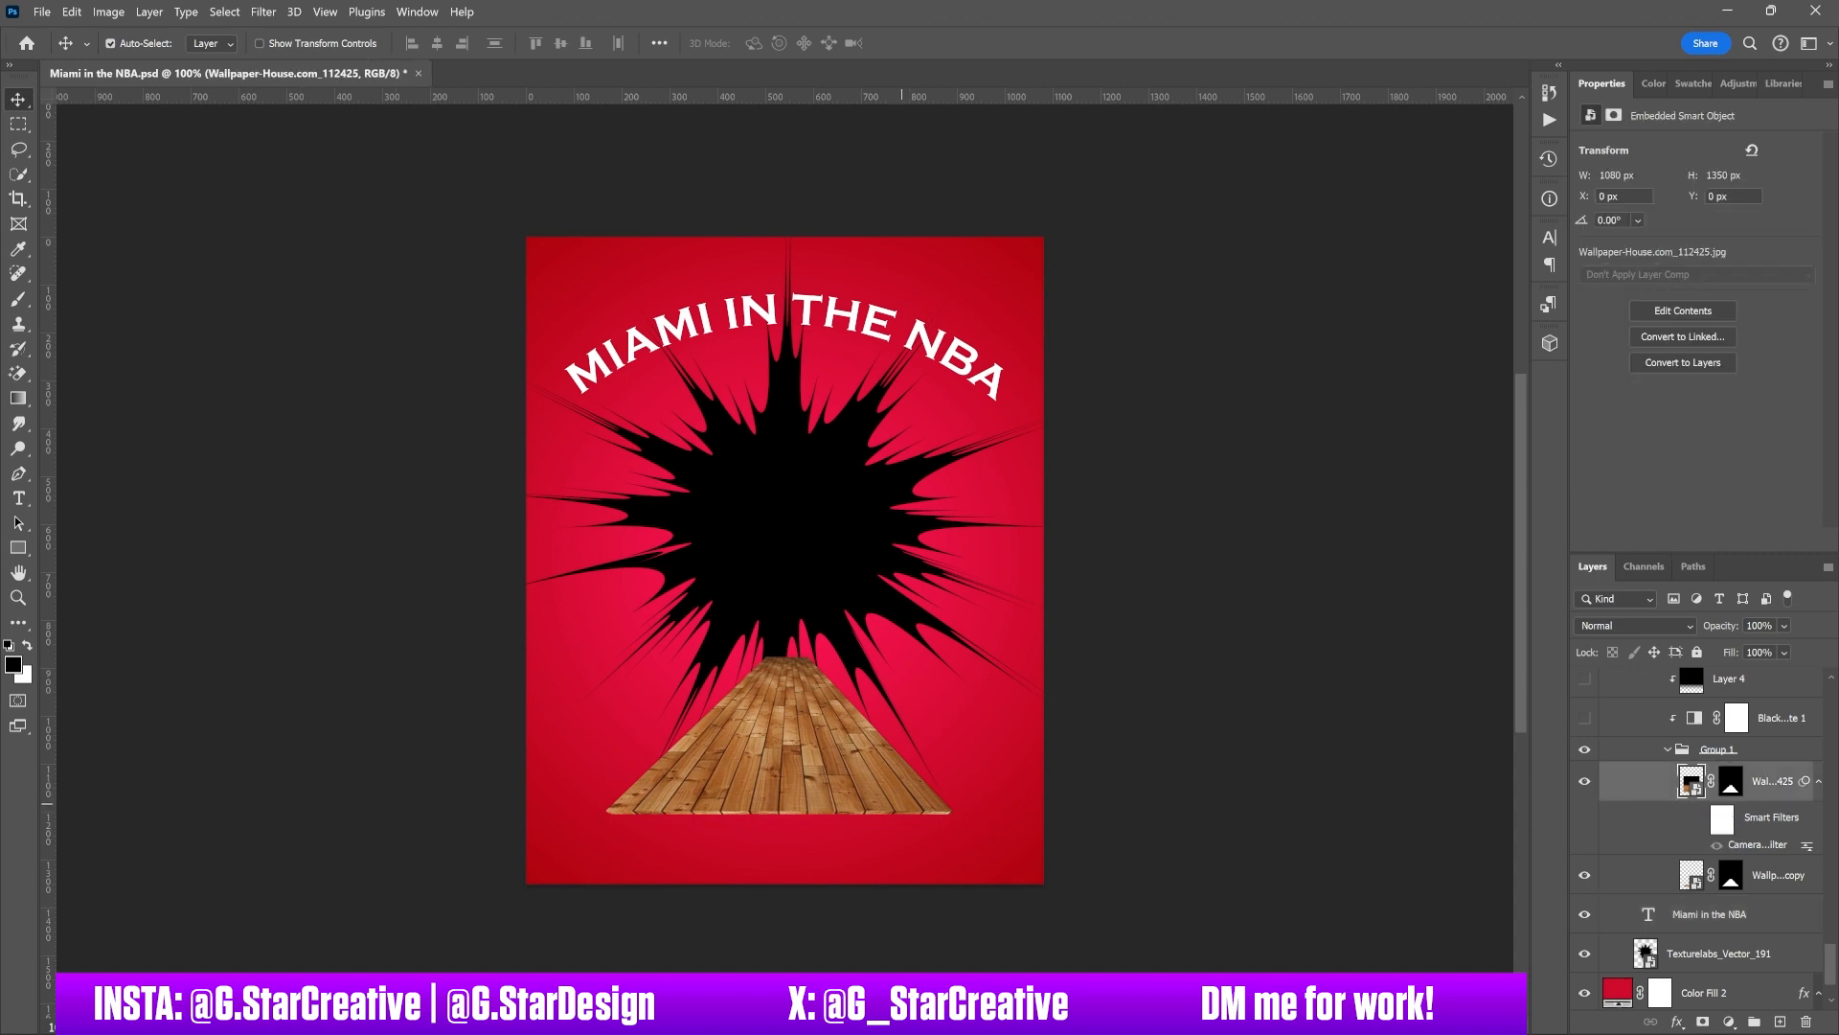
Inspect the upper wooden floor layer's Free Transform bounds, commit without changes and enable its Camera Raw smart filter.
key("ctrl+t")
key("Return")
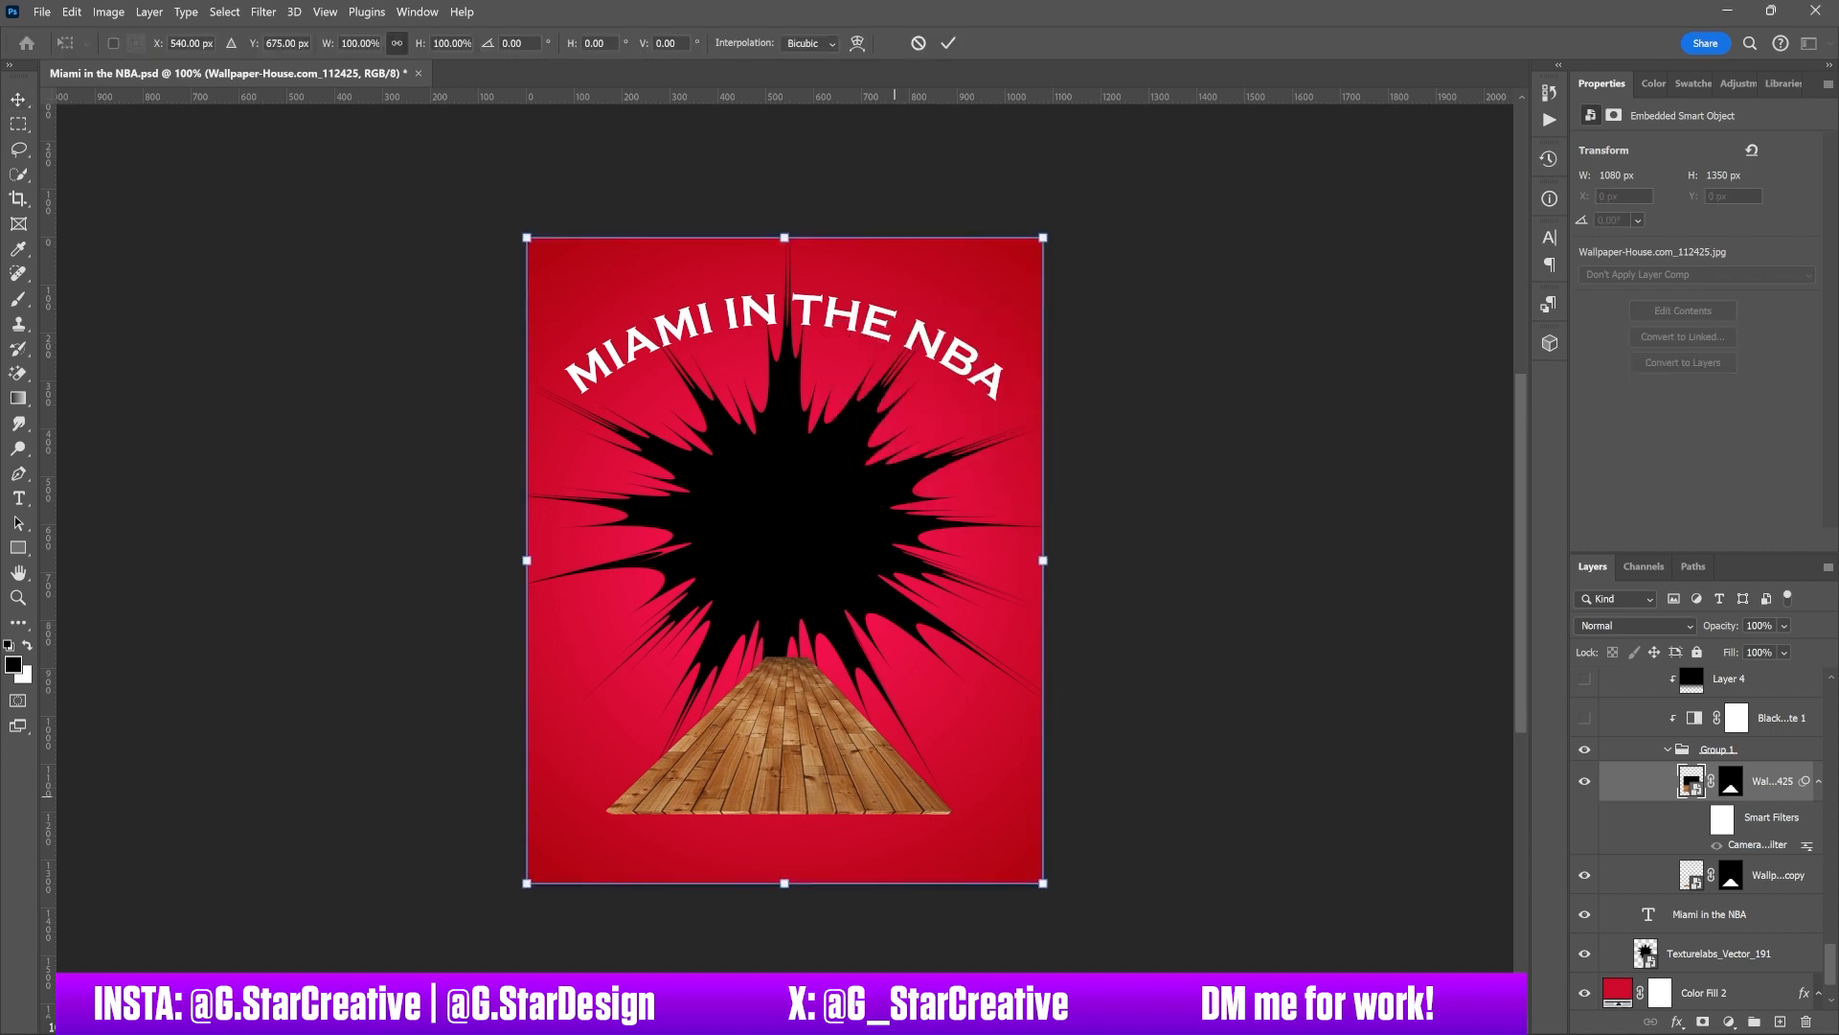
key("Return")
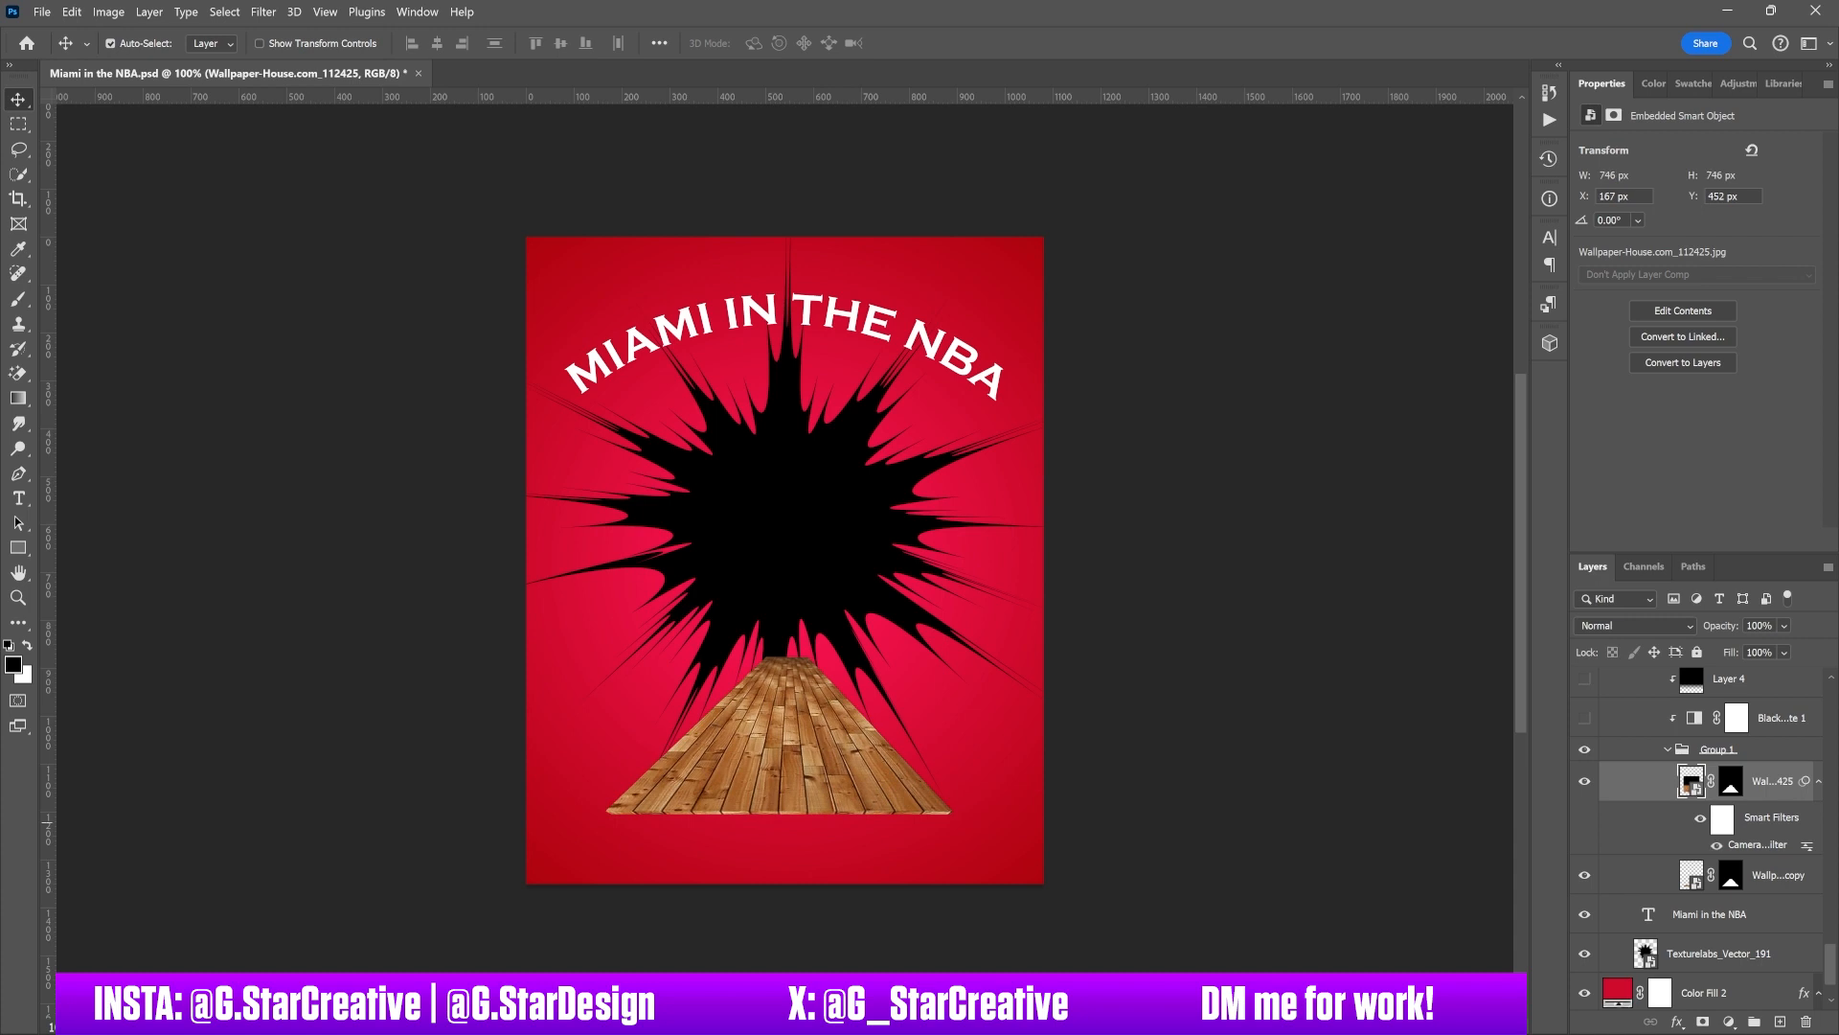
Show the Black & White 1, Layer 4 and Curves 7 layers above the floor, selecting each to inspect its settings.
scroll(1692, 873, "up", 2)
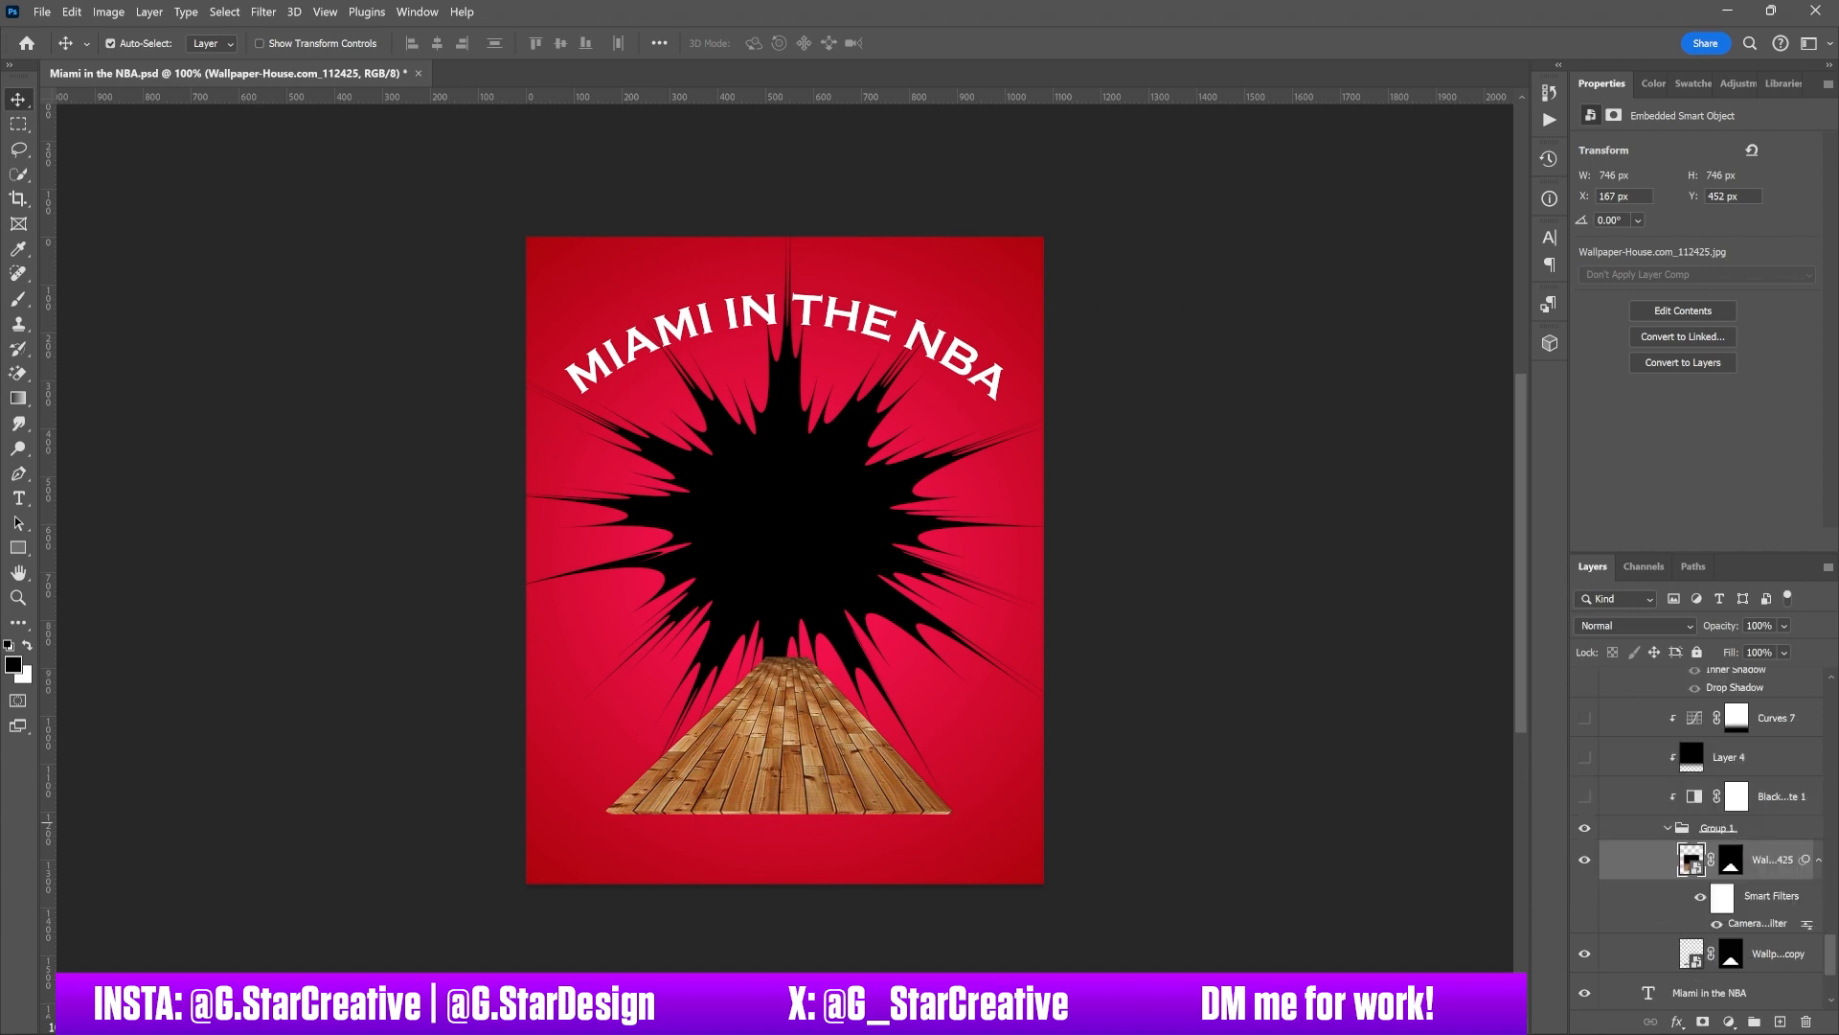
left_click(1584, 796)
left_click(1736, 796)
left_click(1585, 757)
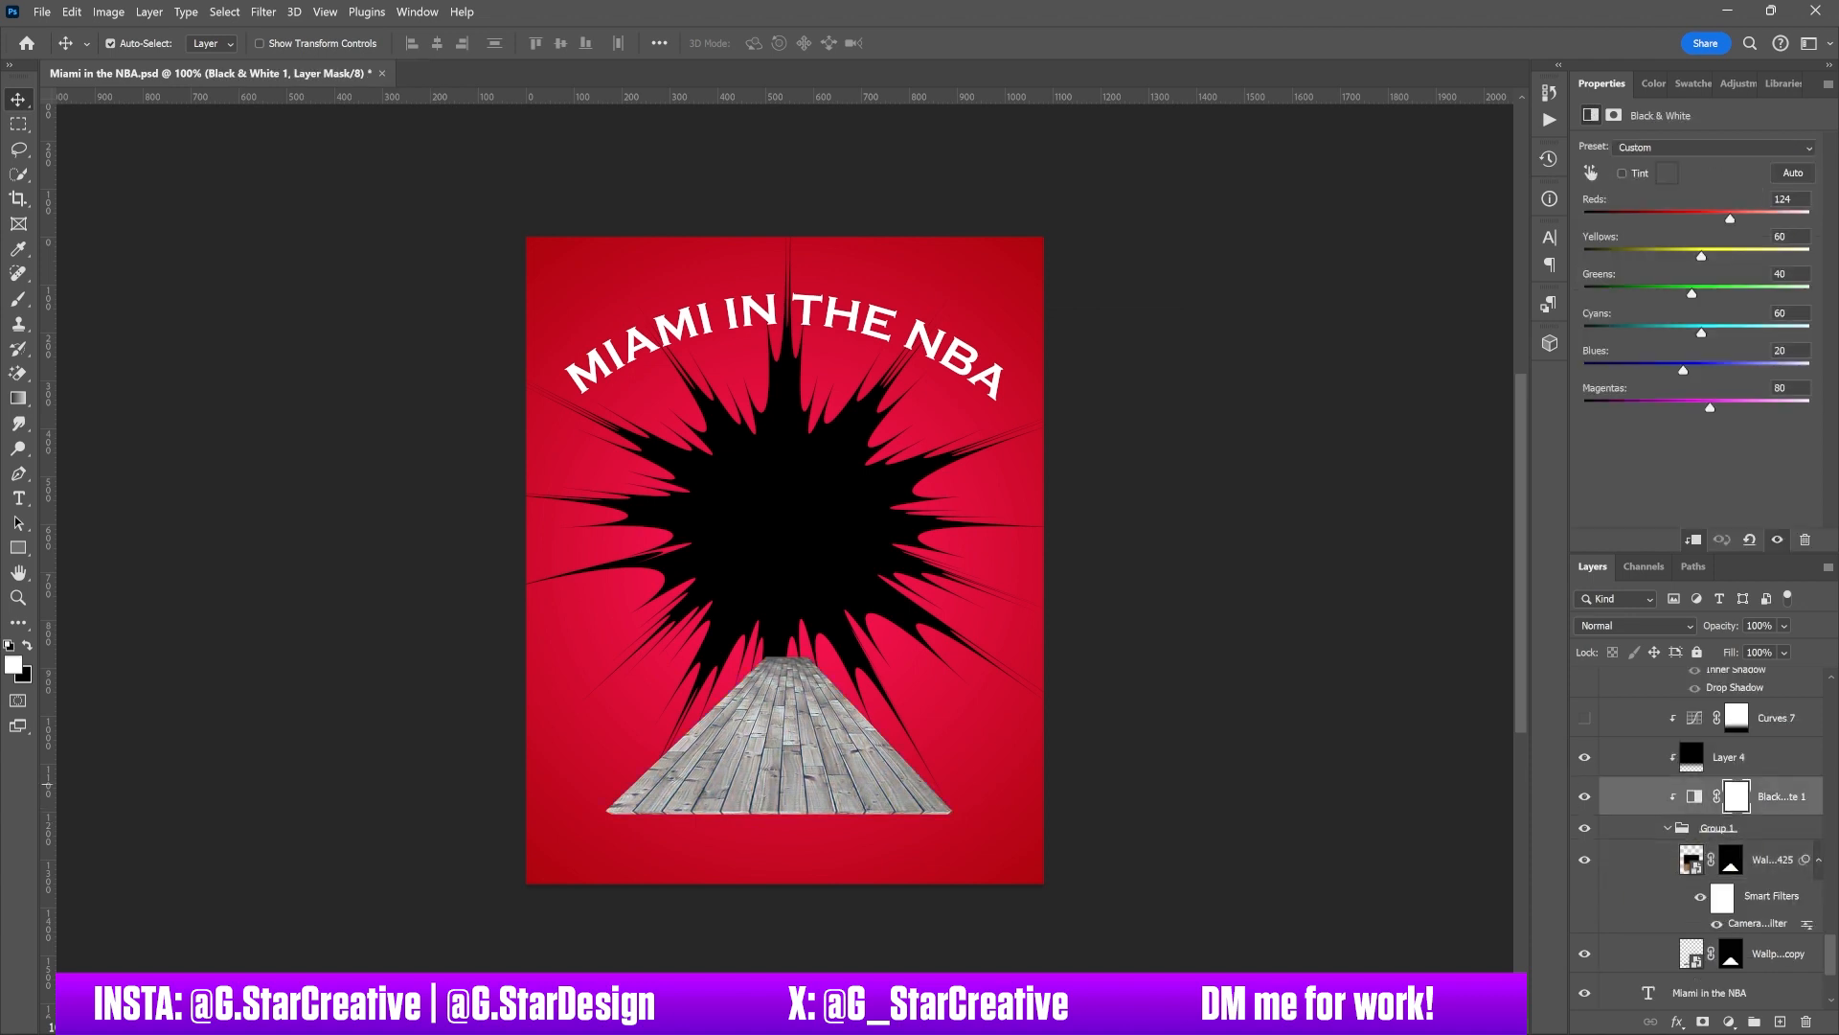
left_click(1729, 757)
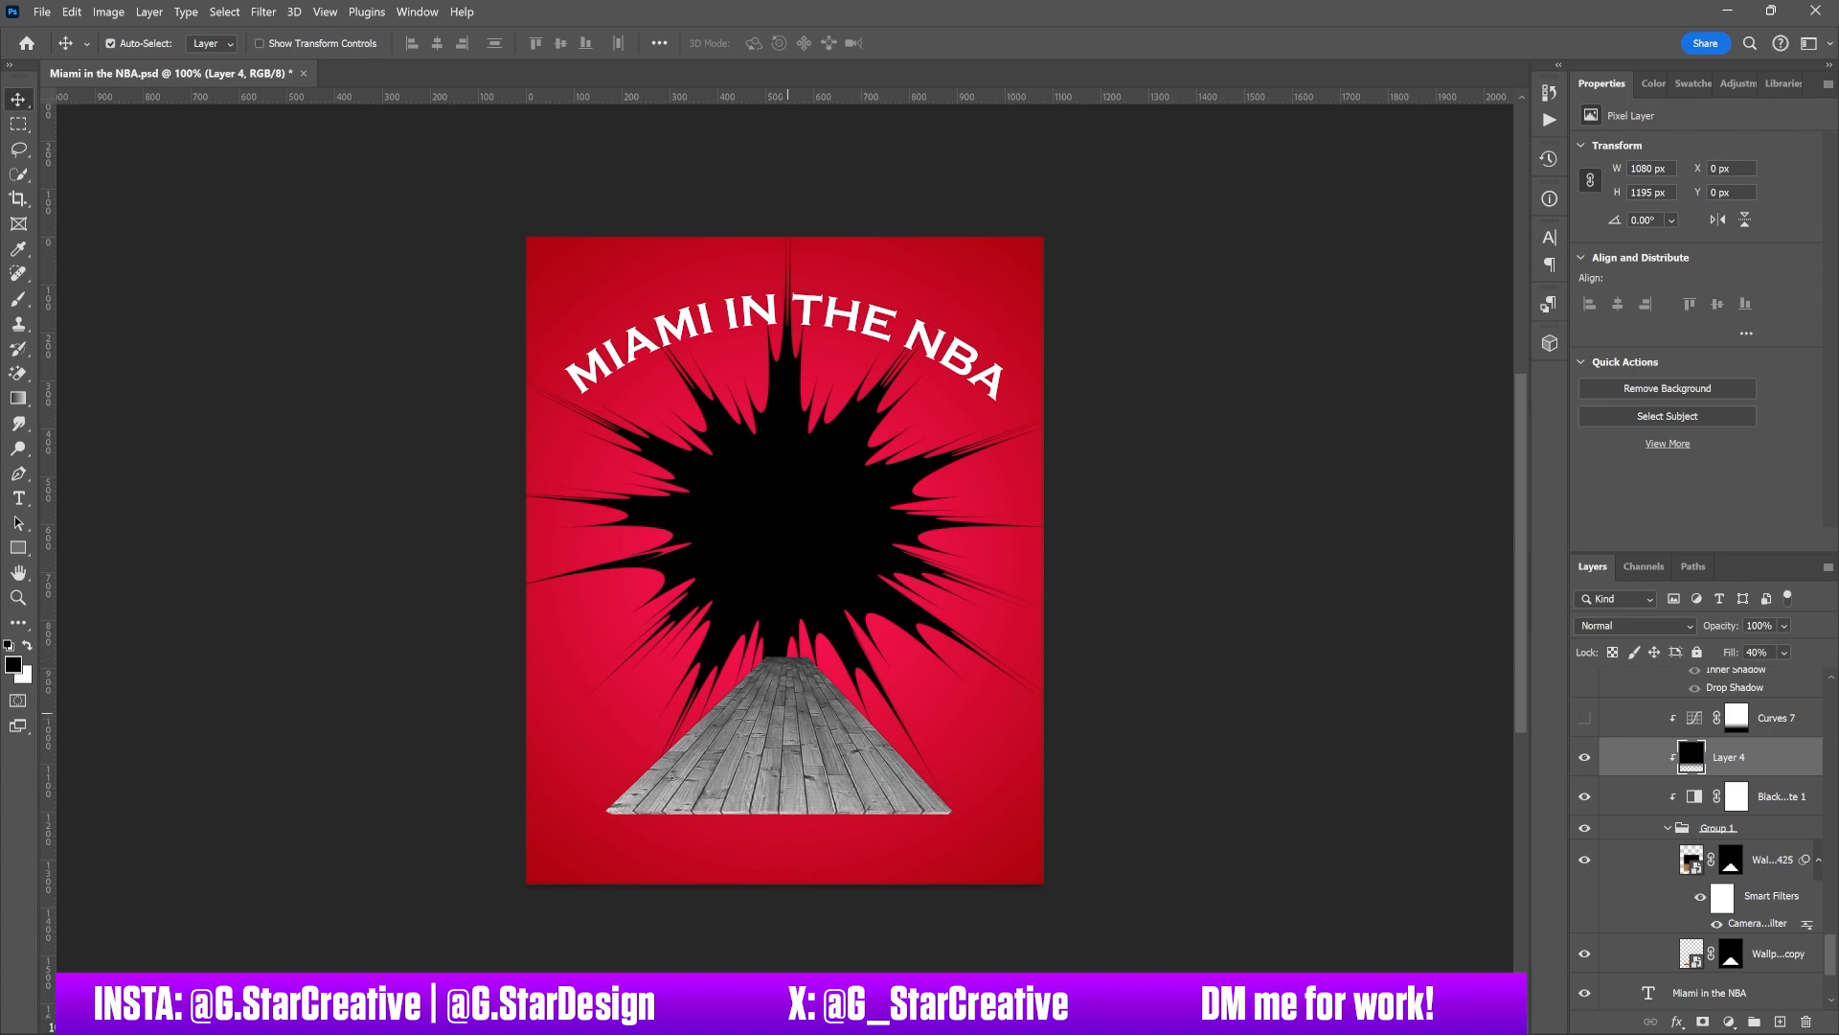
scroll(1708, 837, "up", 2)
left_click(1584, 874)
left_click(1777, 874)
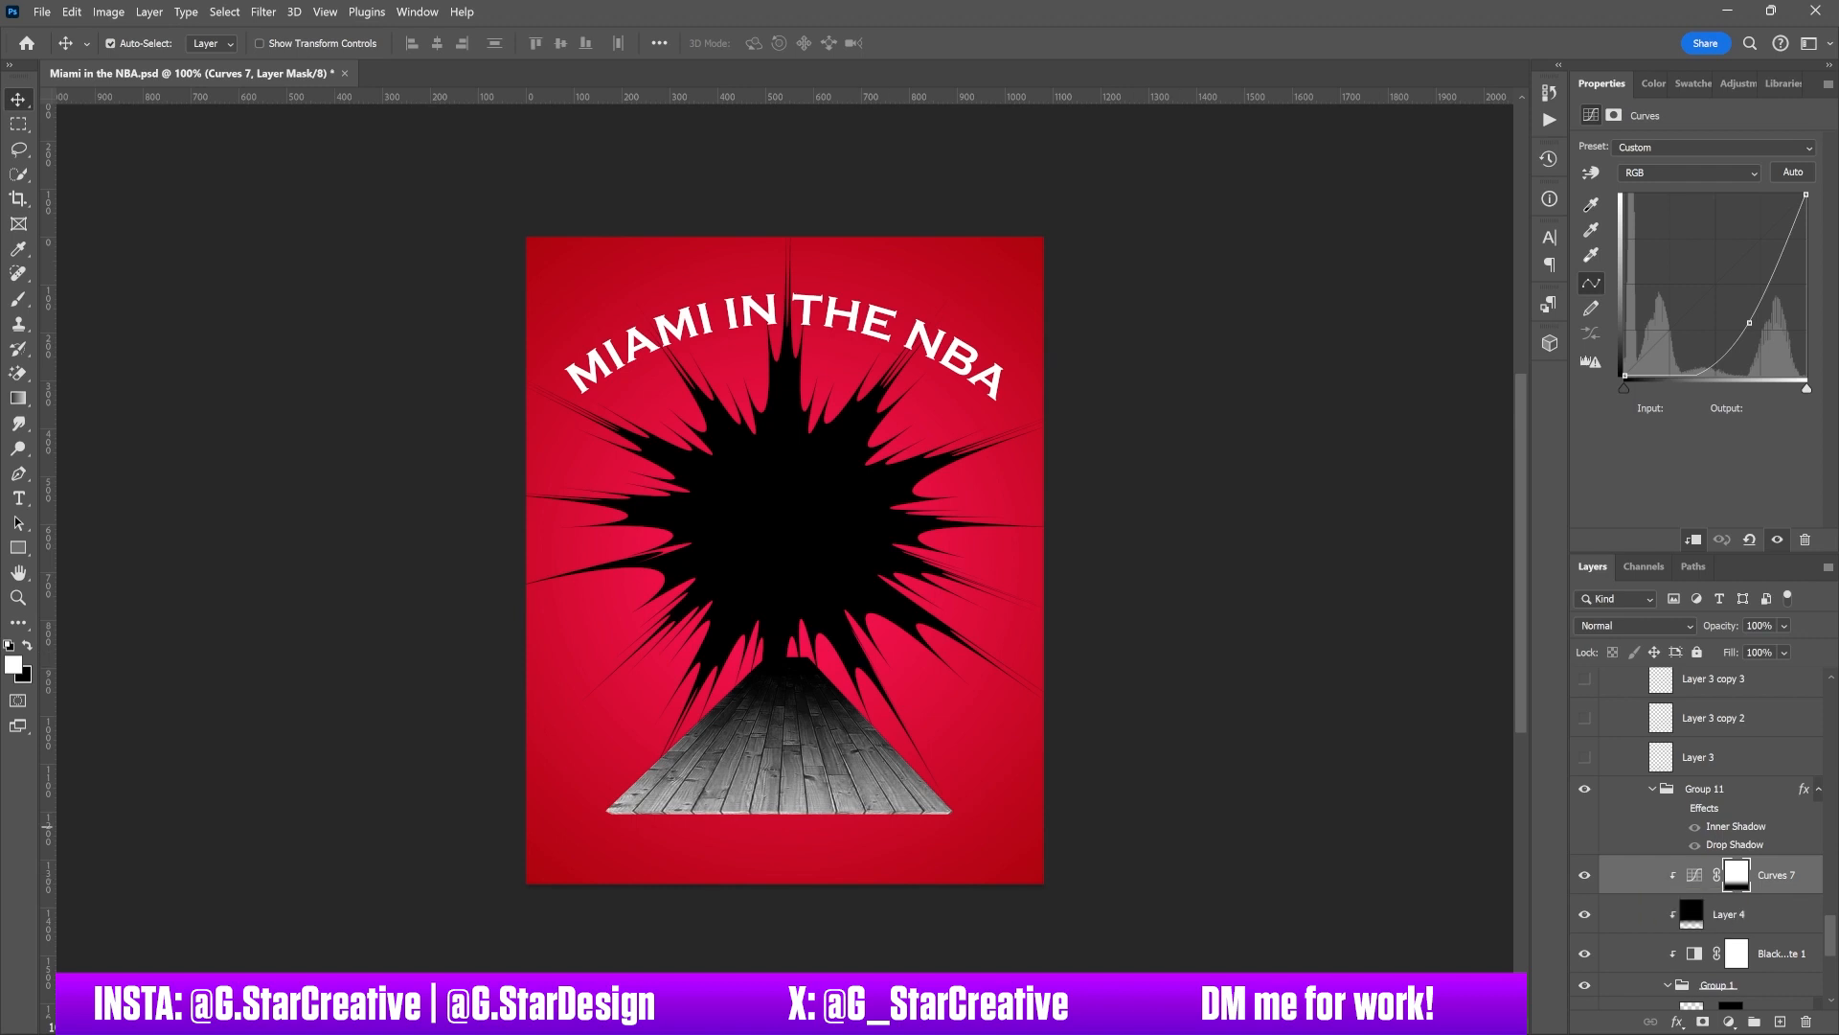
Enable Group 11's layer effects, and toggle its Inner Shadow off and on to compare the floor edge.
left_click(1679, 807)
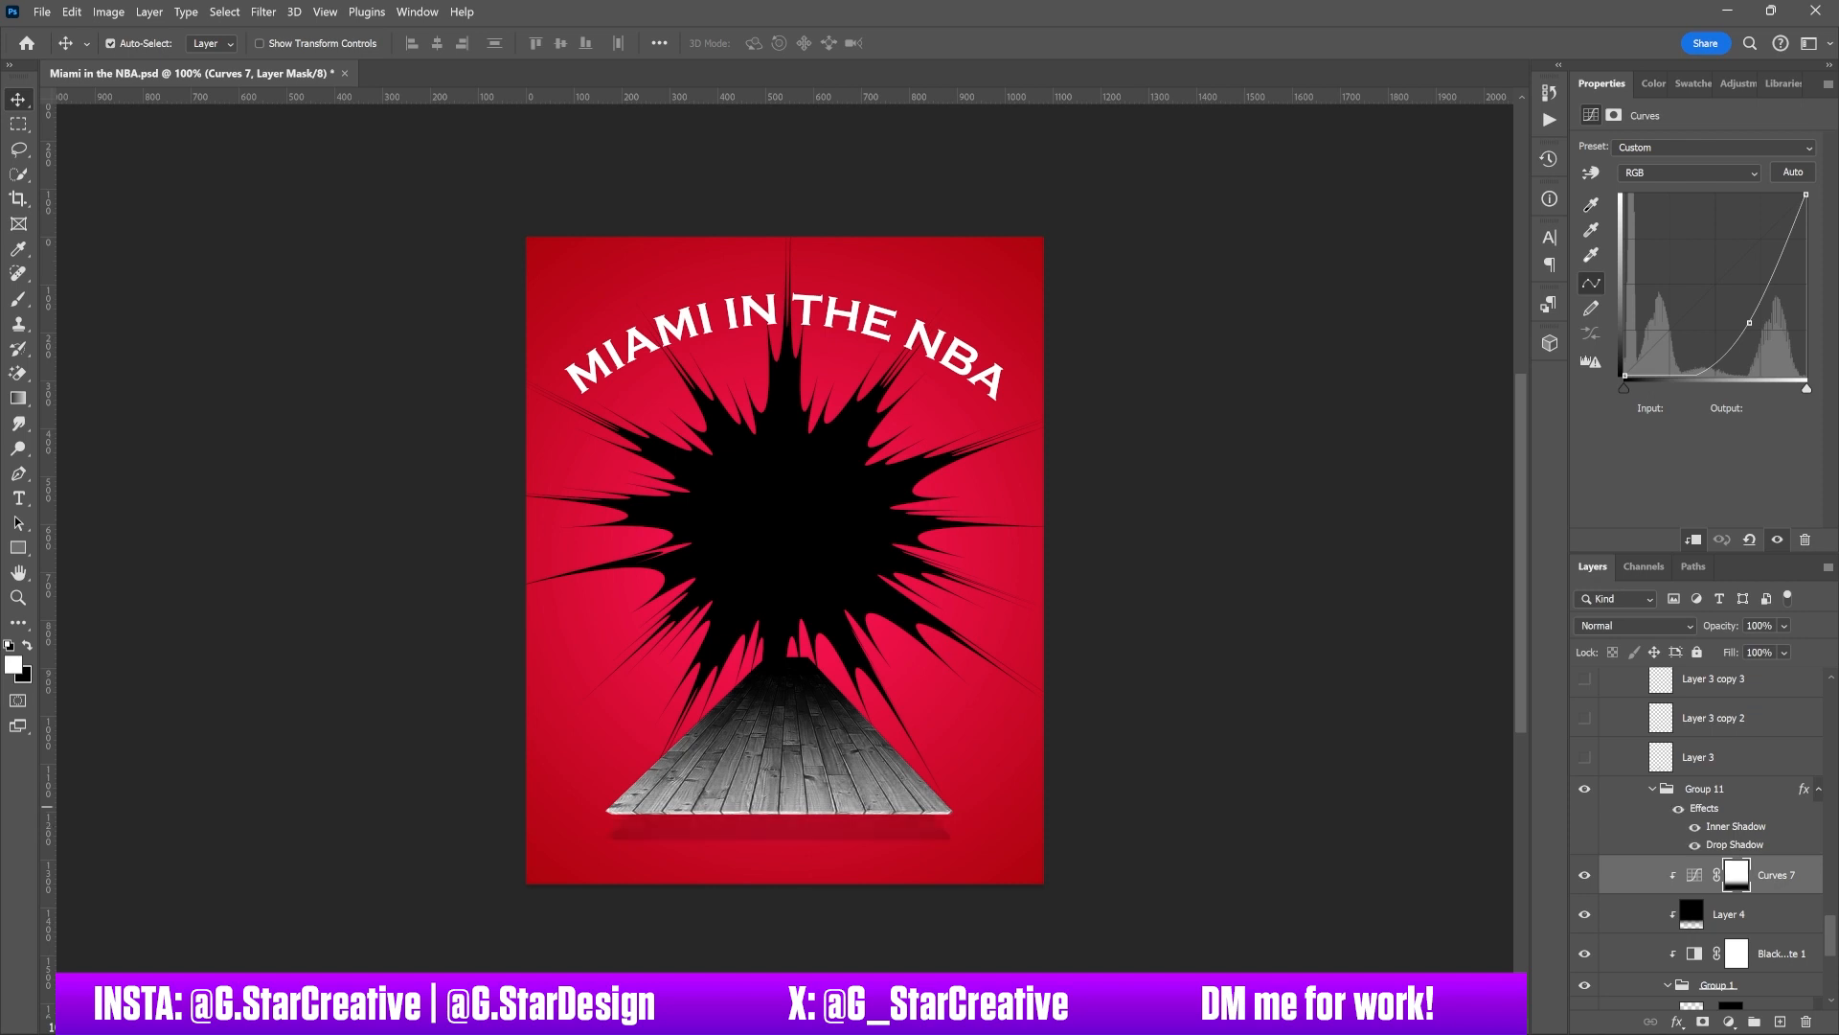
left_click(1695, 826)
left_click(1694, 825)
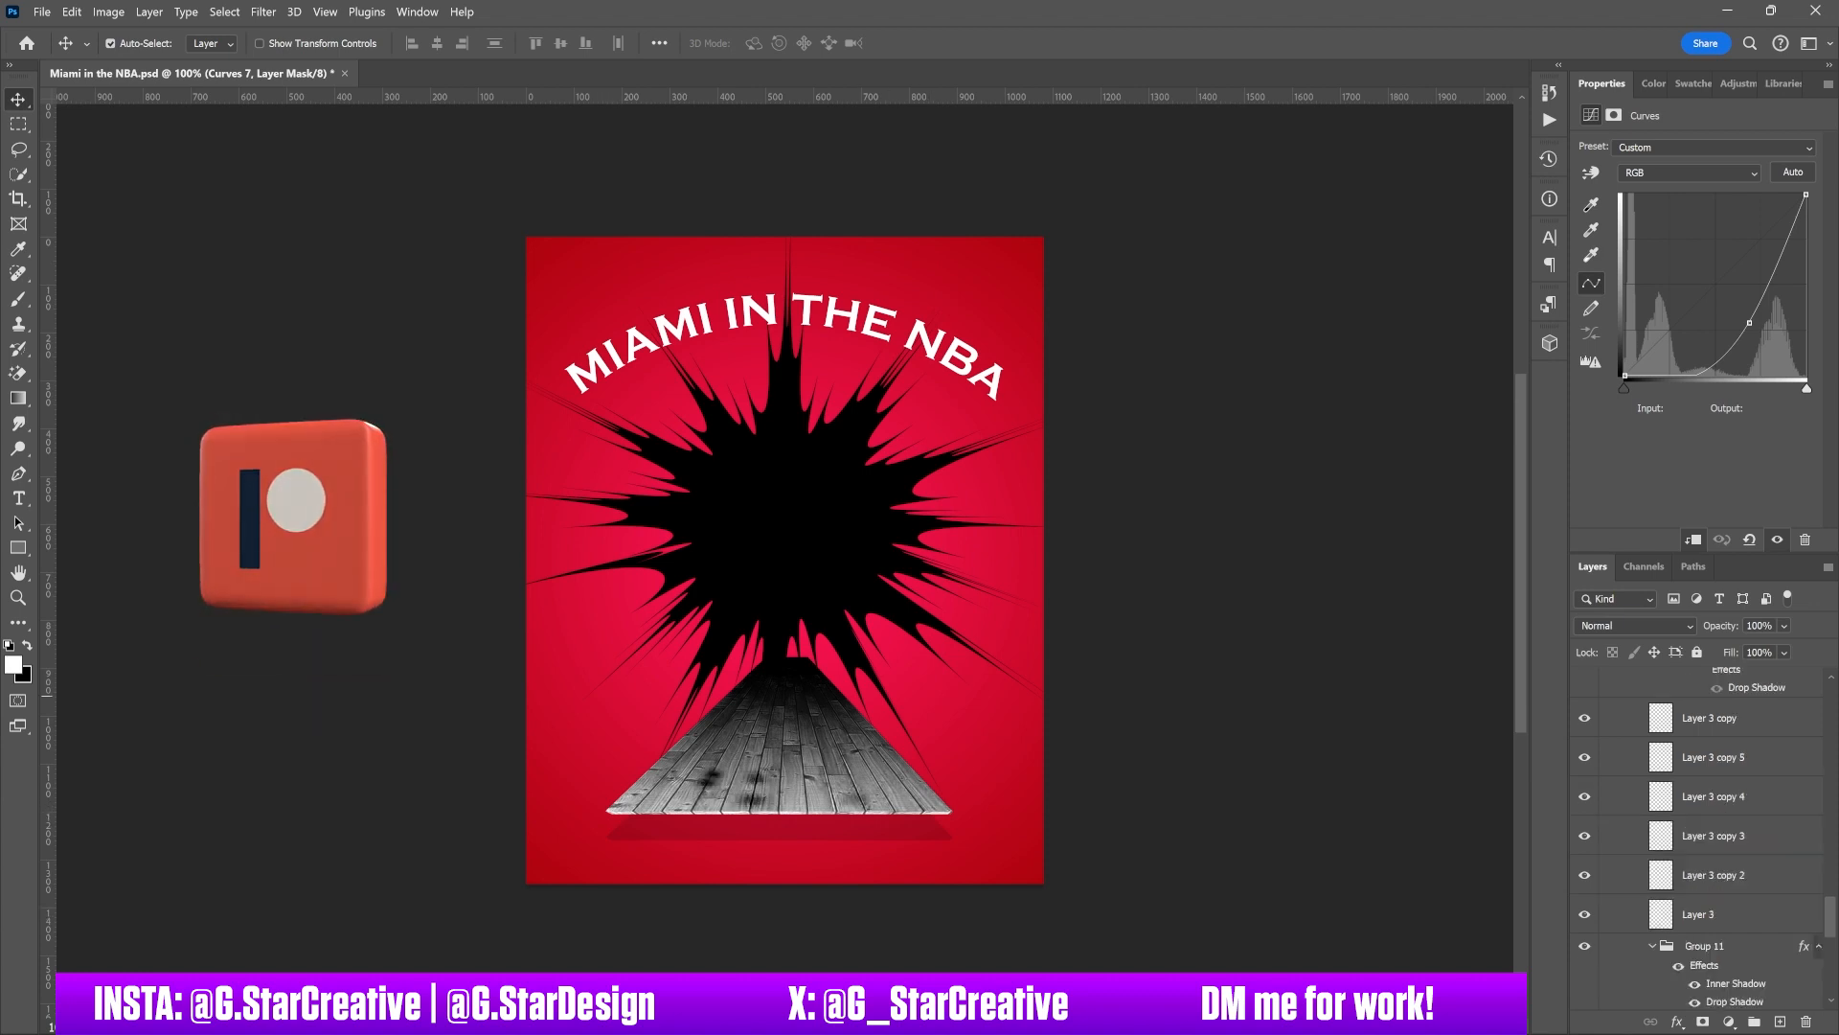
Show the main player in Group 5 and select its Curves 1 adjustment, toggling it off and on to compare the contrast.
scroll(1700, 833, "up", 2)
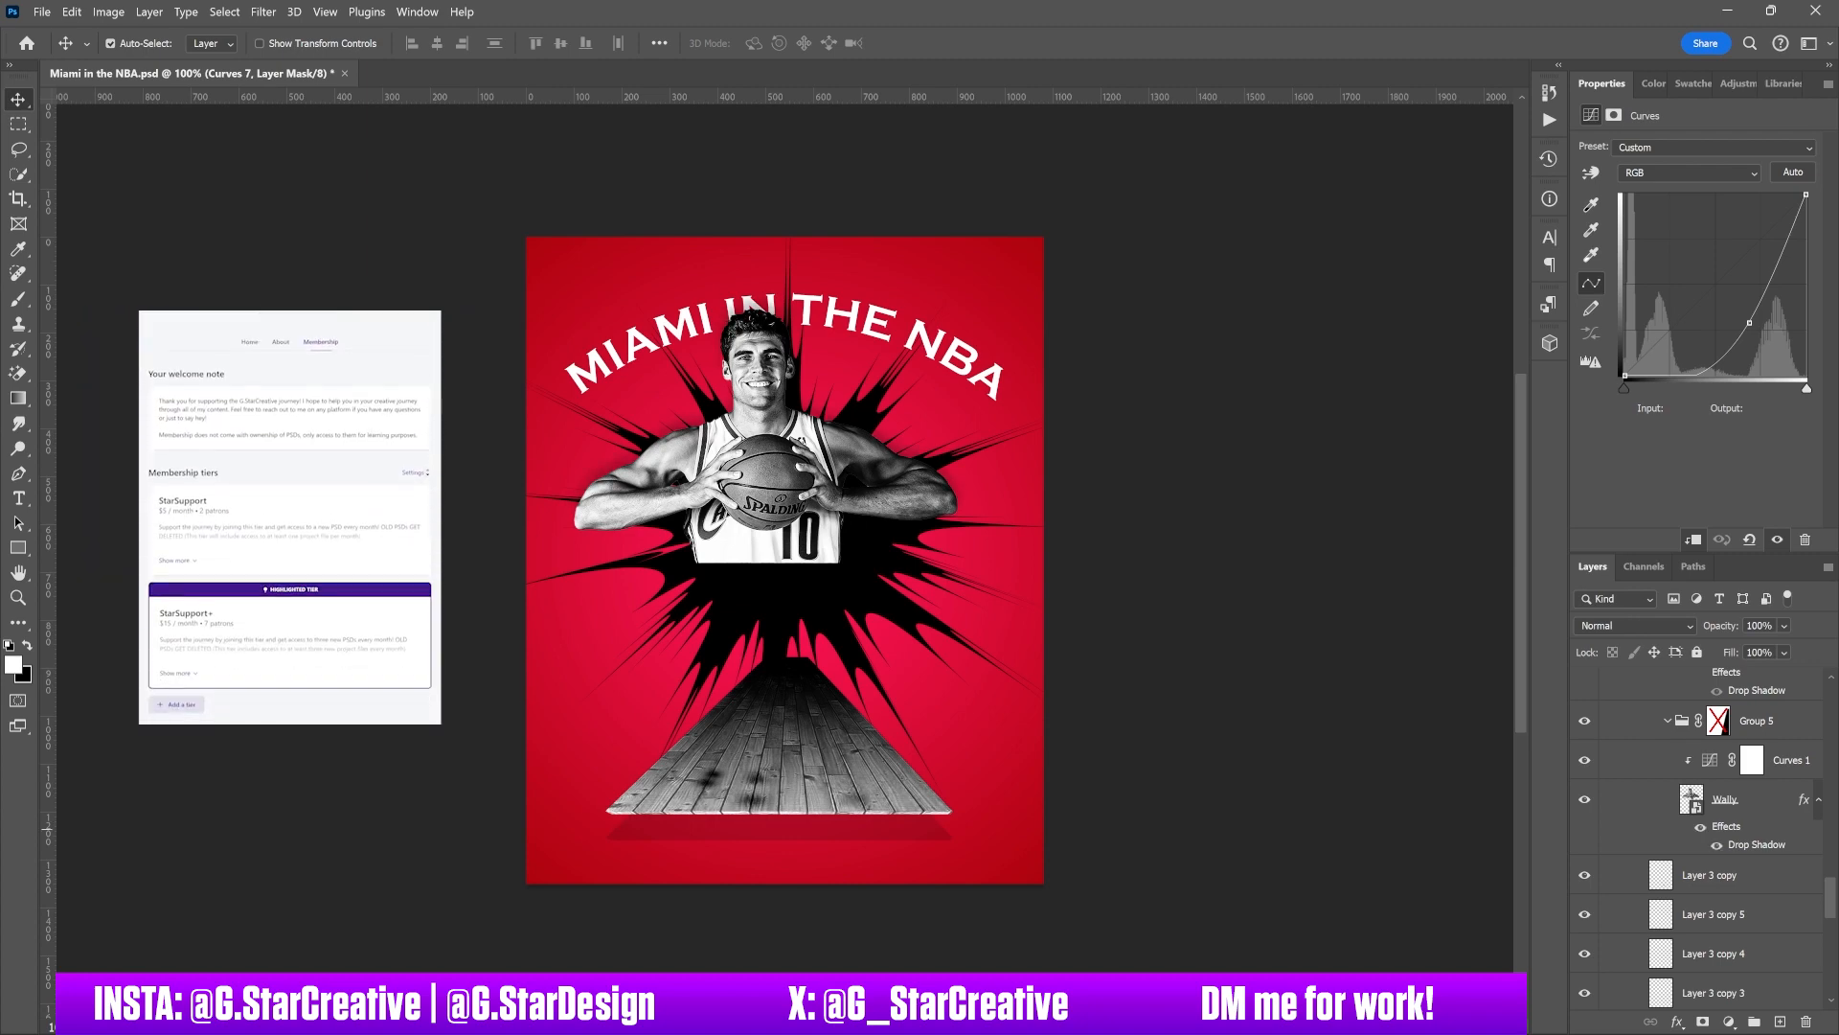
left_click(1790, 760)
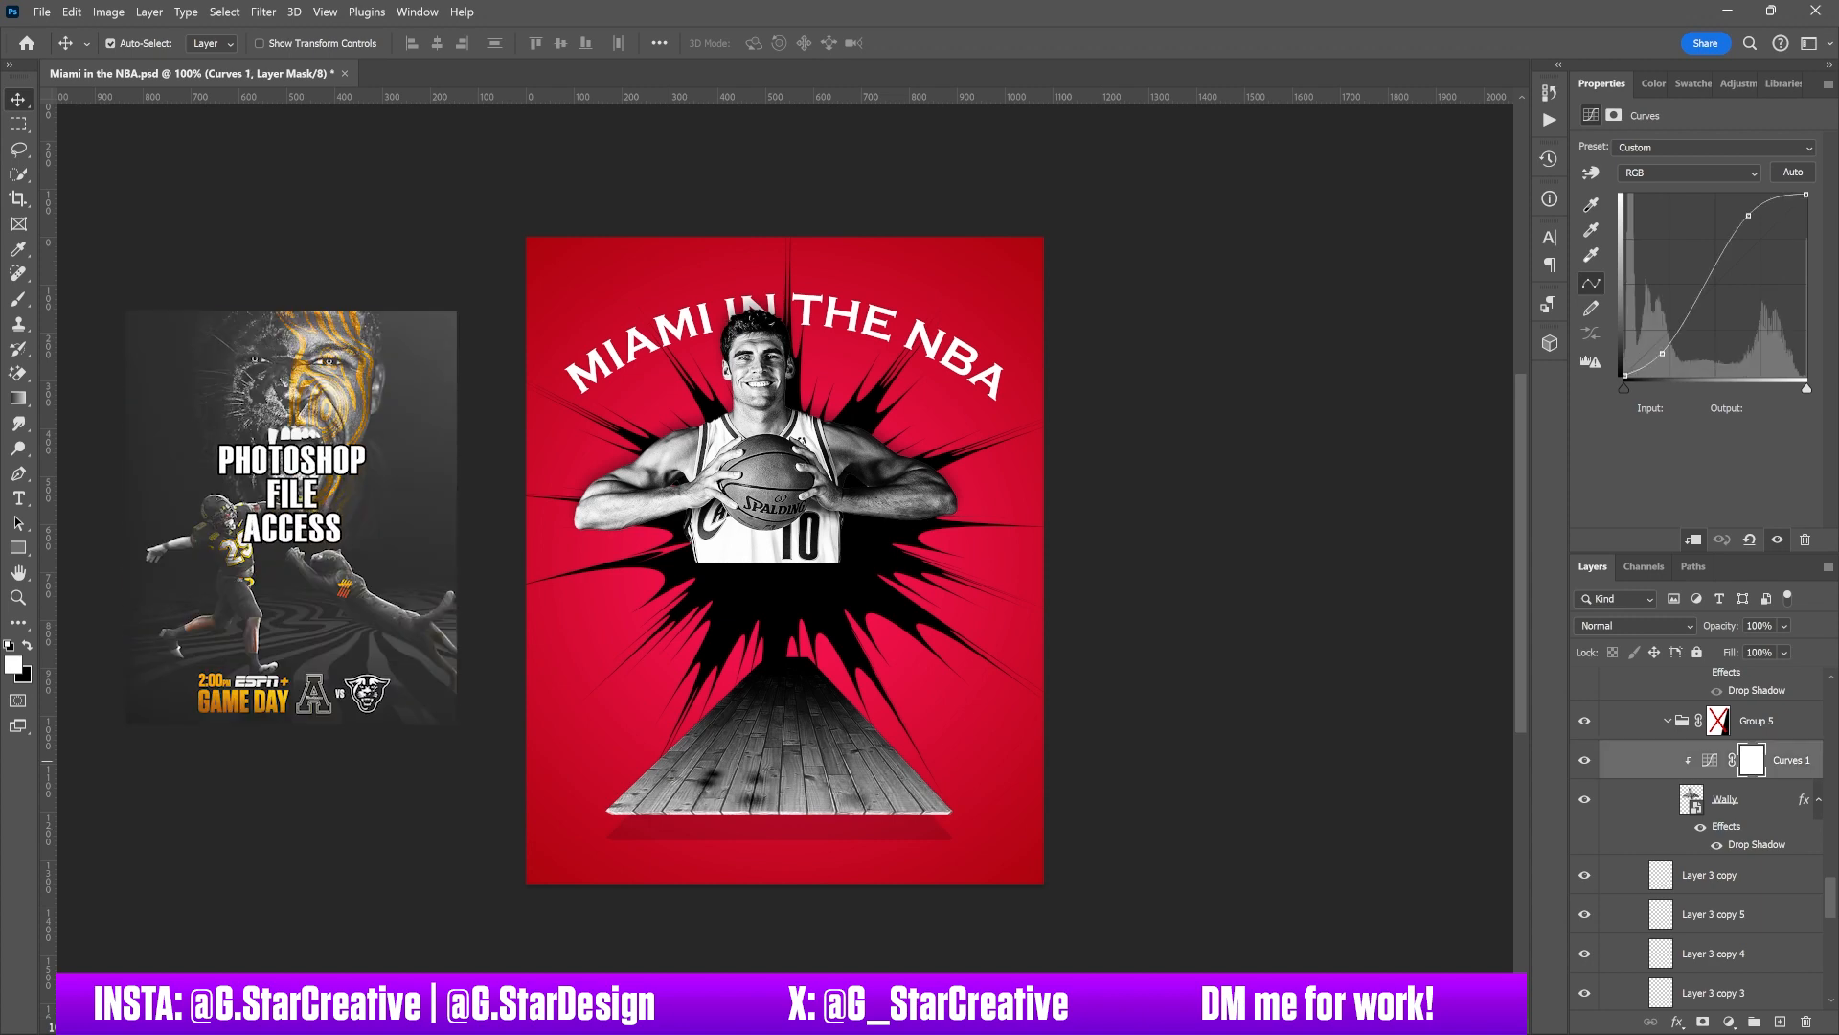
left_click(1585, 760)
left_click(1585, 760)
left_click(1584, 759)
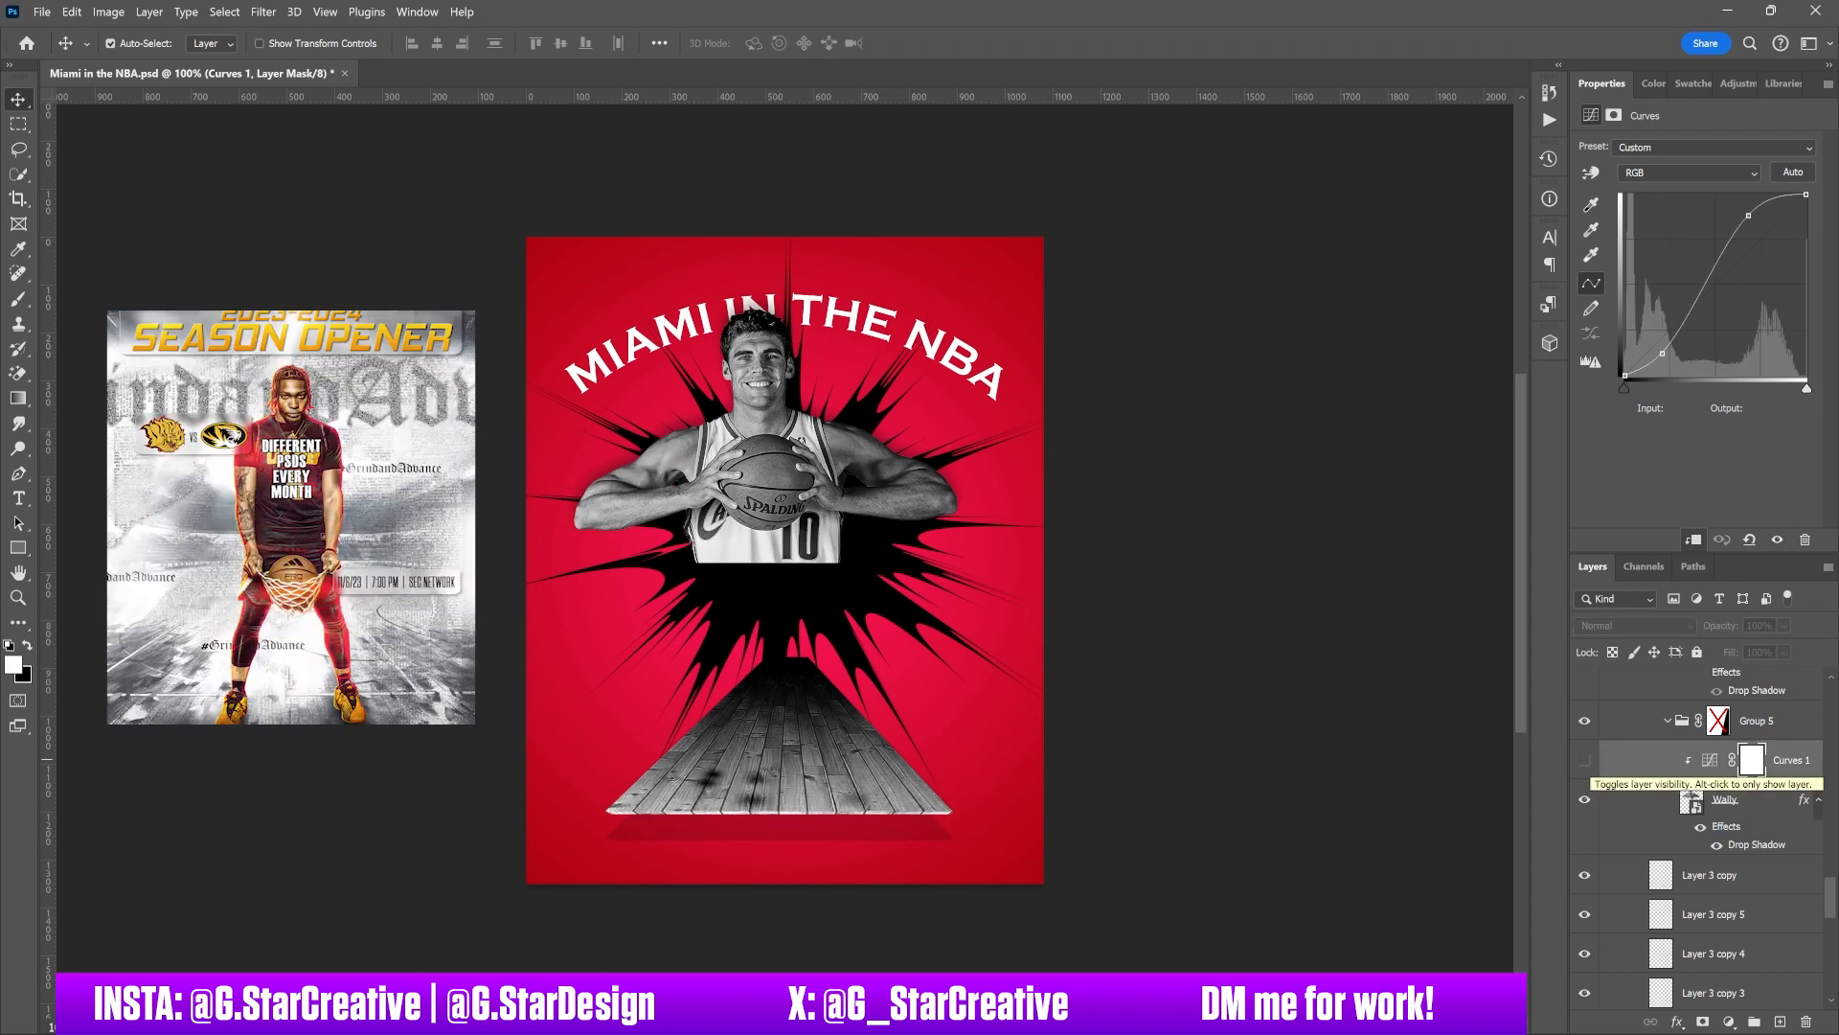
left_click(1585, 759)
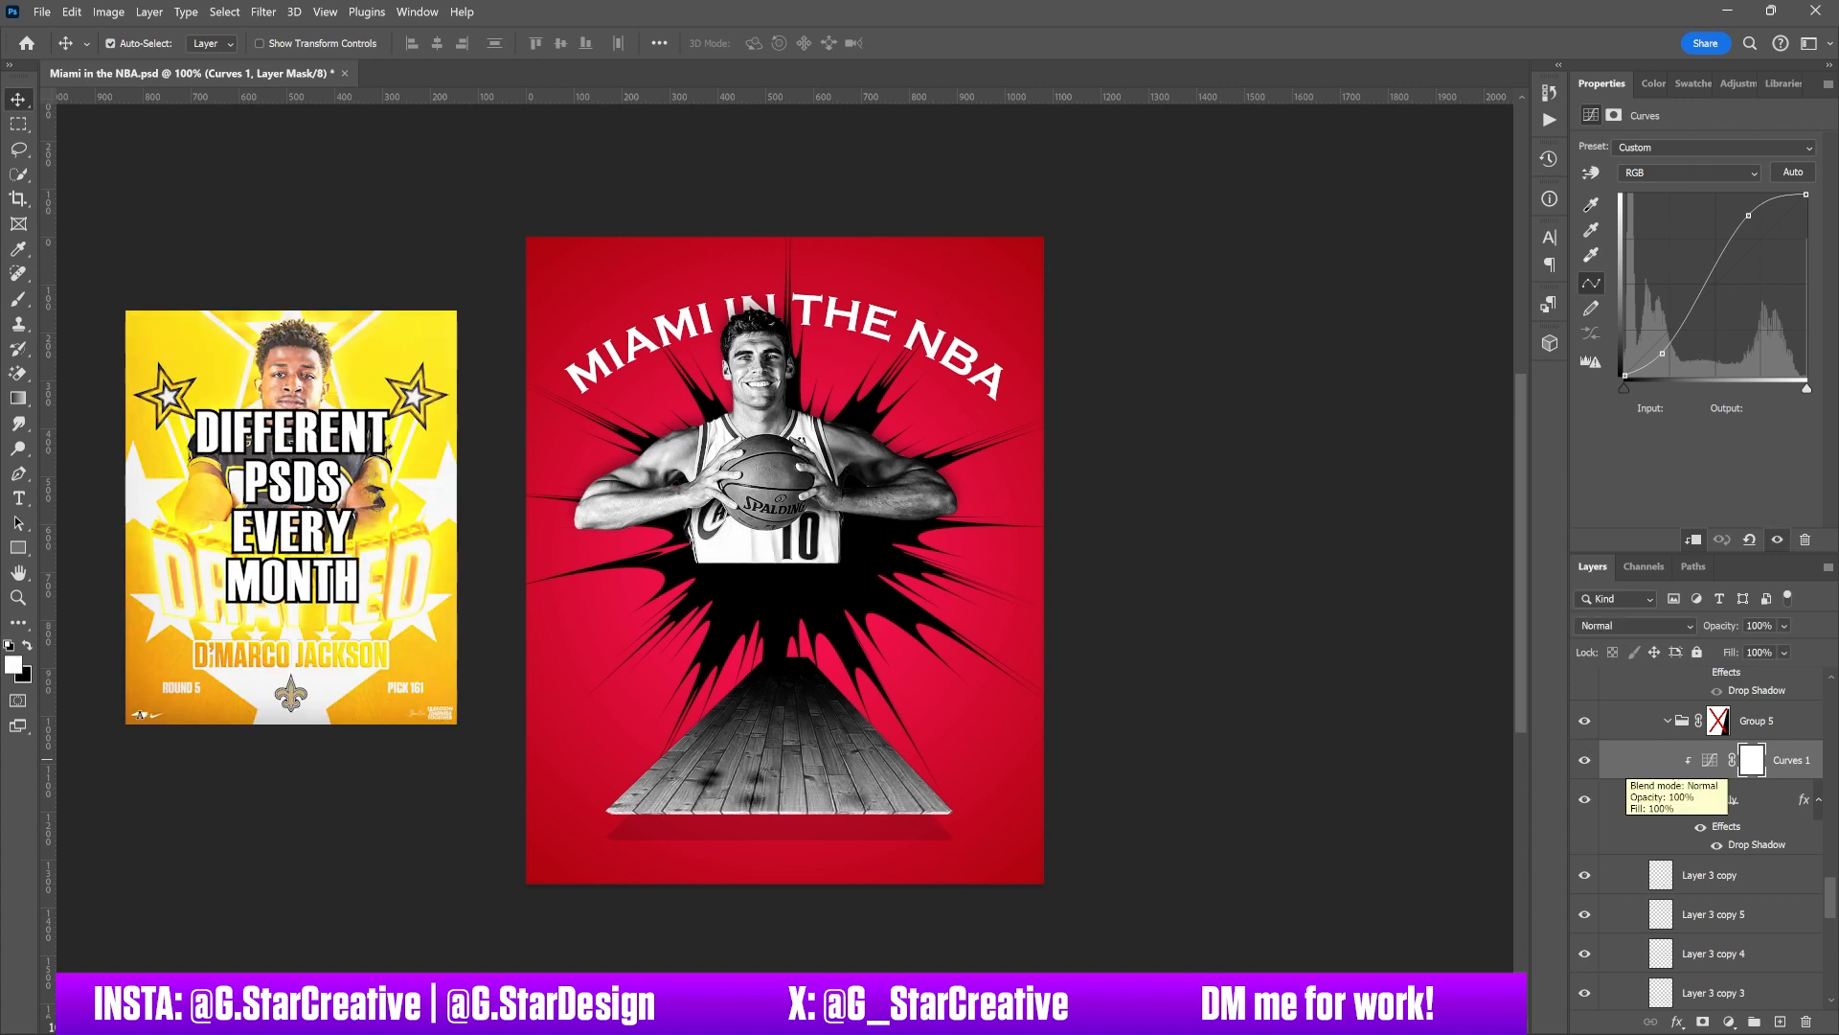
Show the dribbling player in Group 4 together with its Curves 3 adjustment, and select Curves 3.
scroll(1619, 778, "up", 2)
scroll(1638, 831, "up", 2)
left_click(1584, 803)
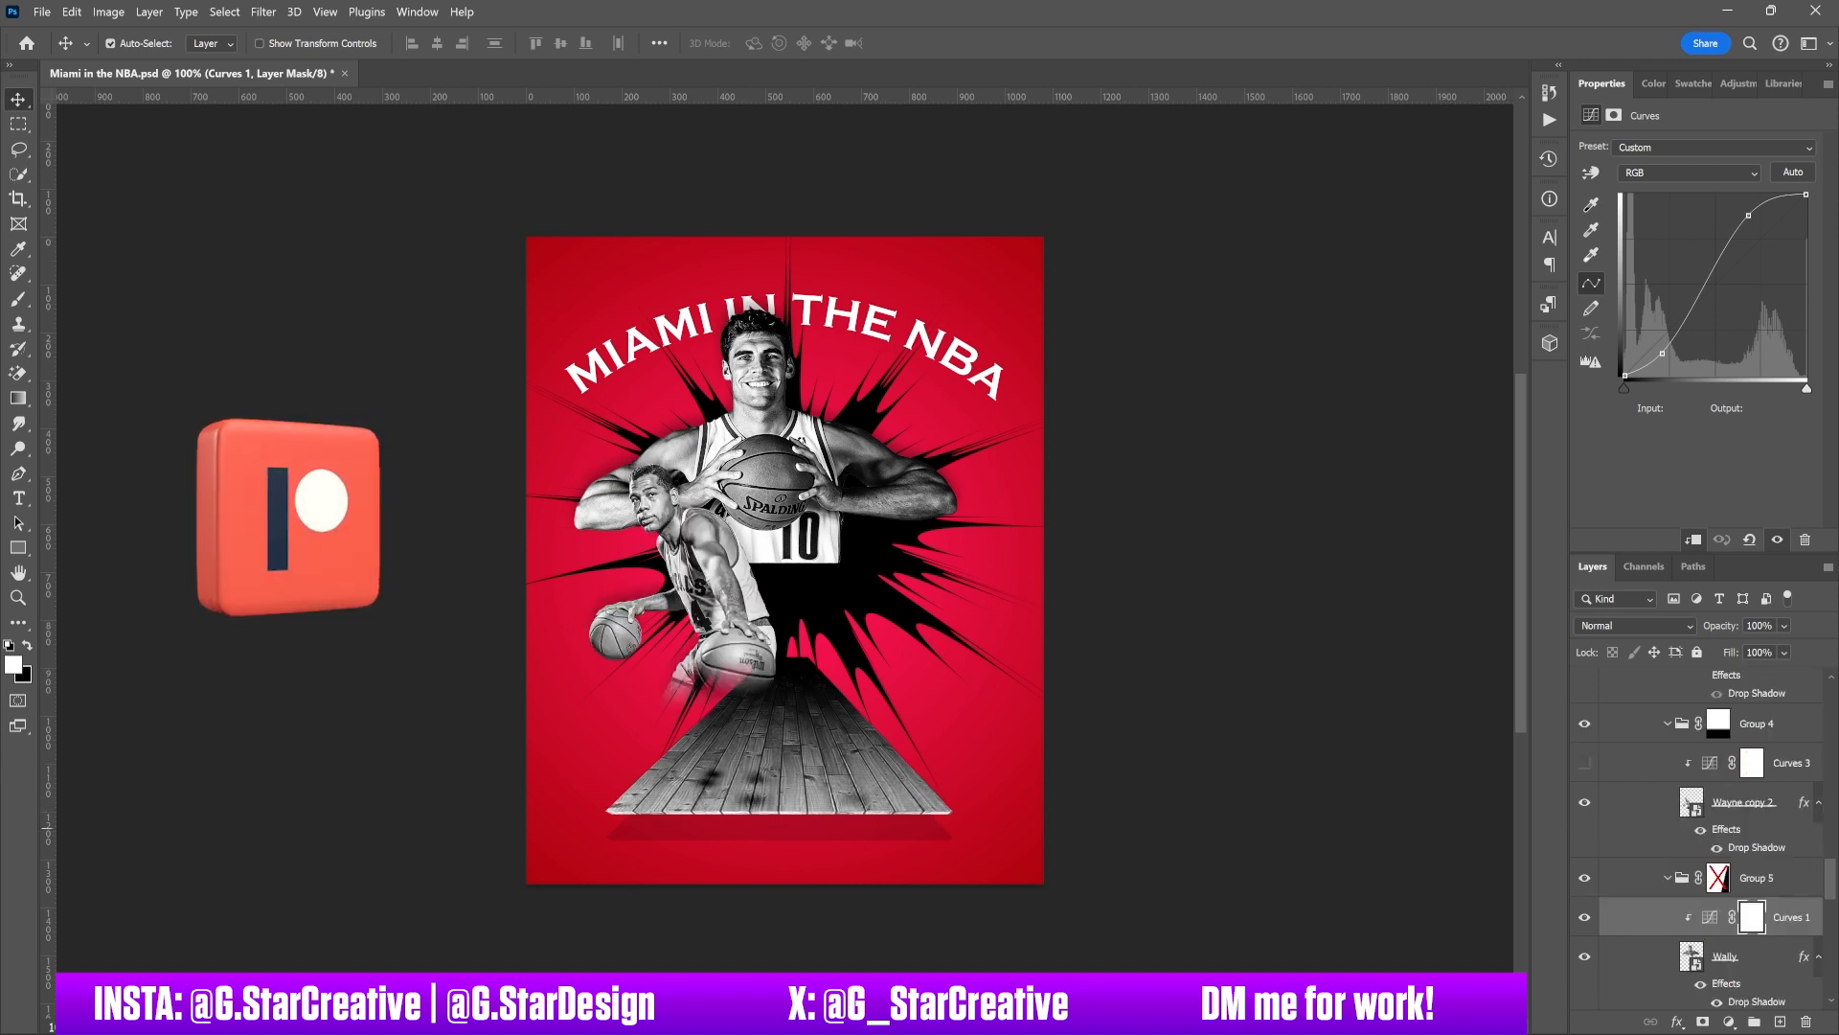
left_click(1584, 763)
scroll(1695, 768, "up", 1)
left_click(1789, 840)
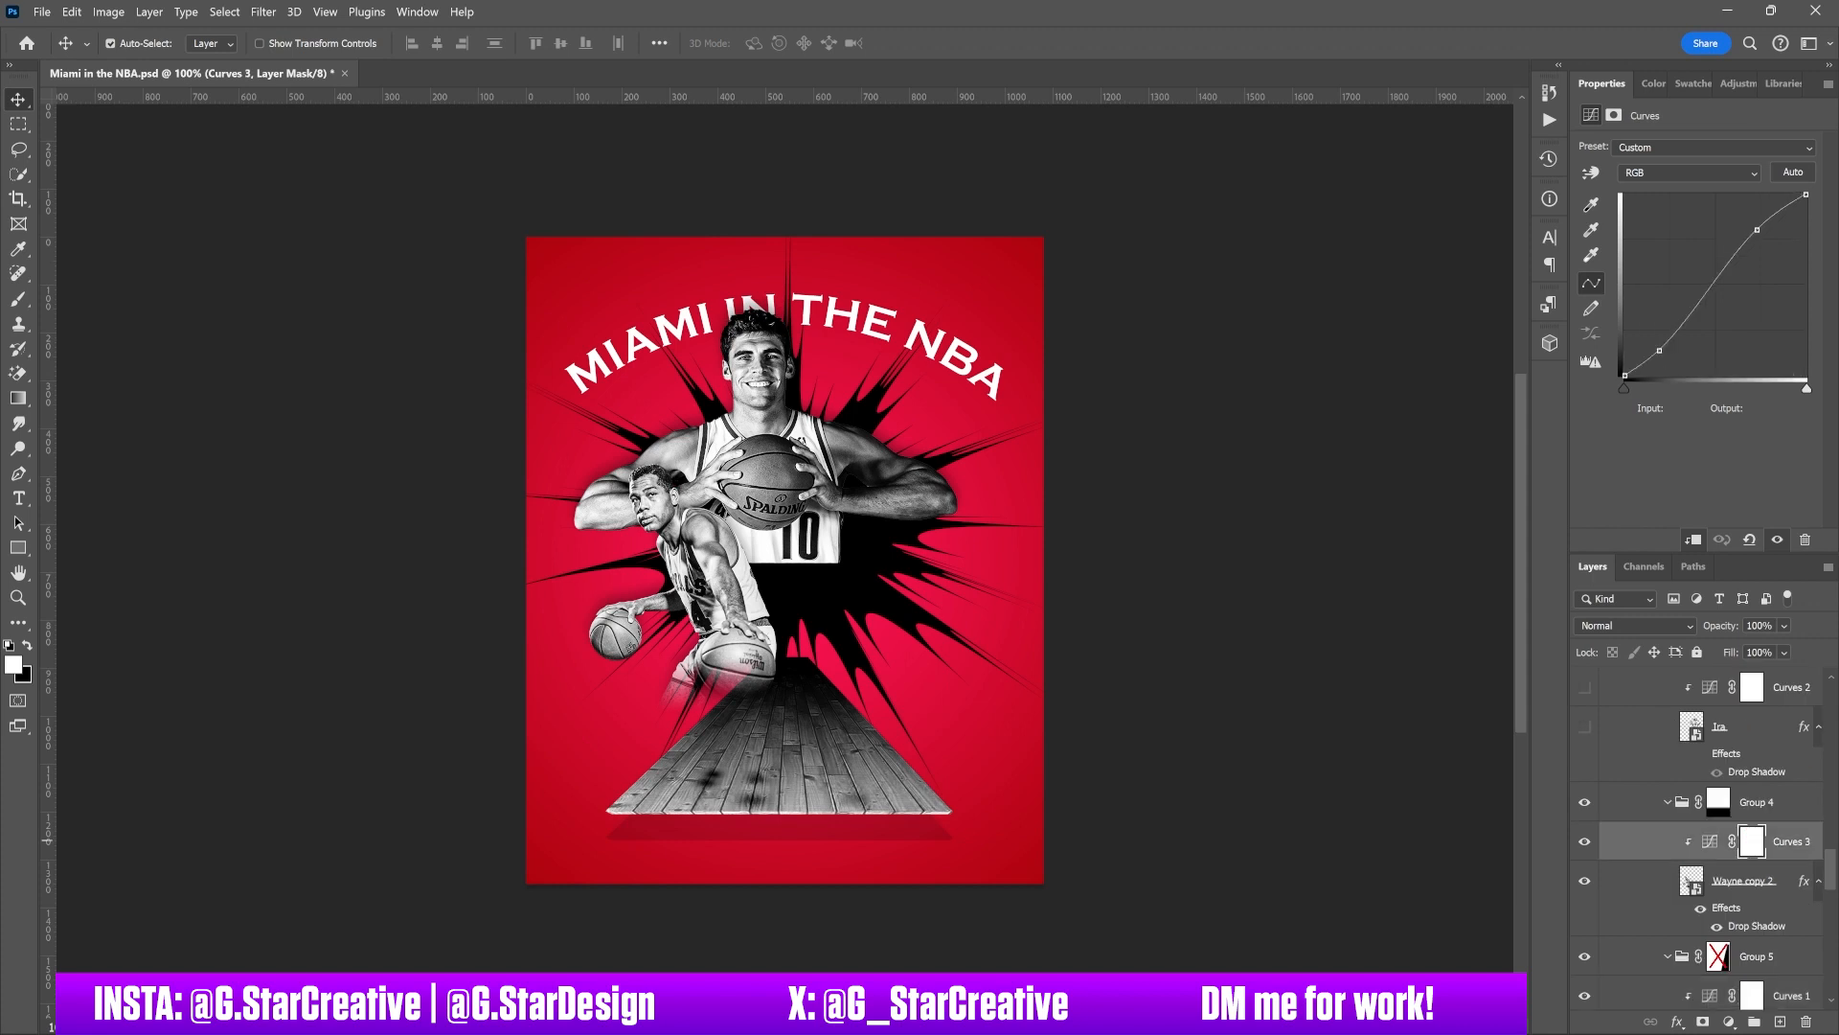
Show the number 14 player in Group 3 with its Curves 2 adjustment, and inspect Group 4's layer mask.
scroll(1696, 840, "up", 2)
left_click(1585, 805)
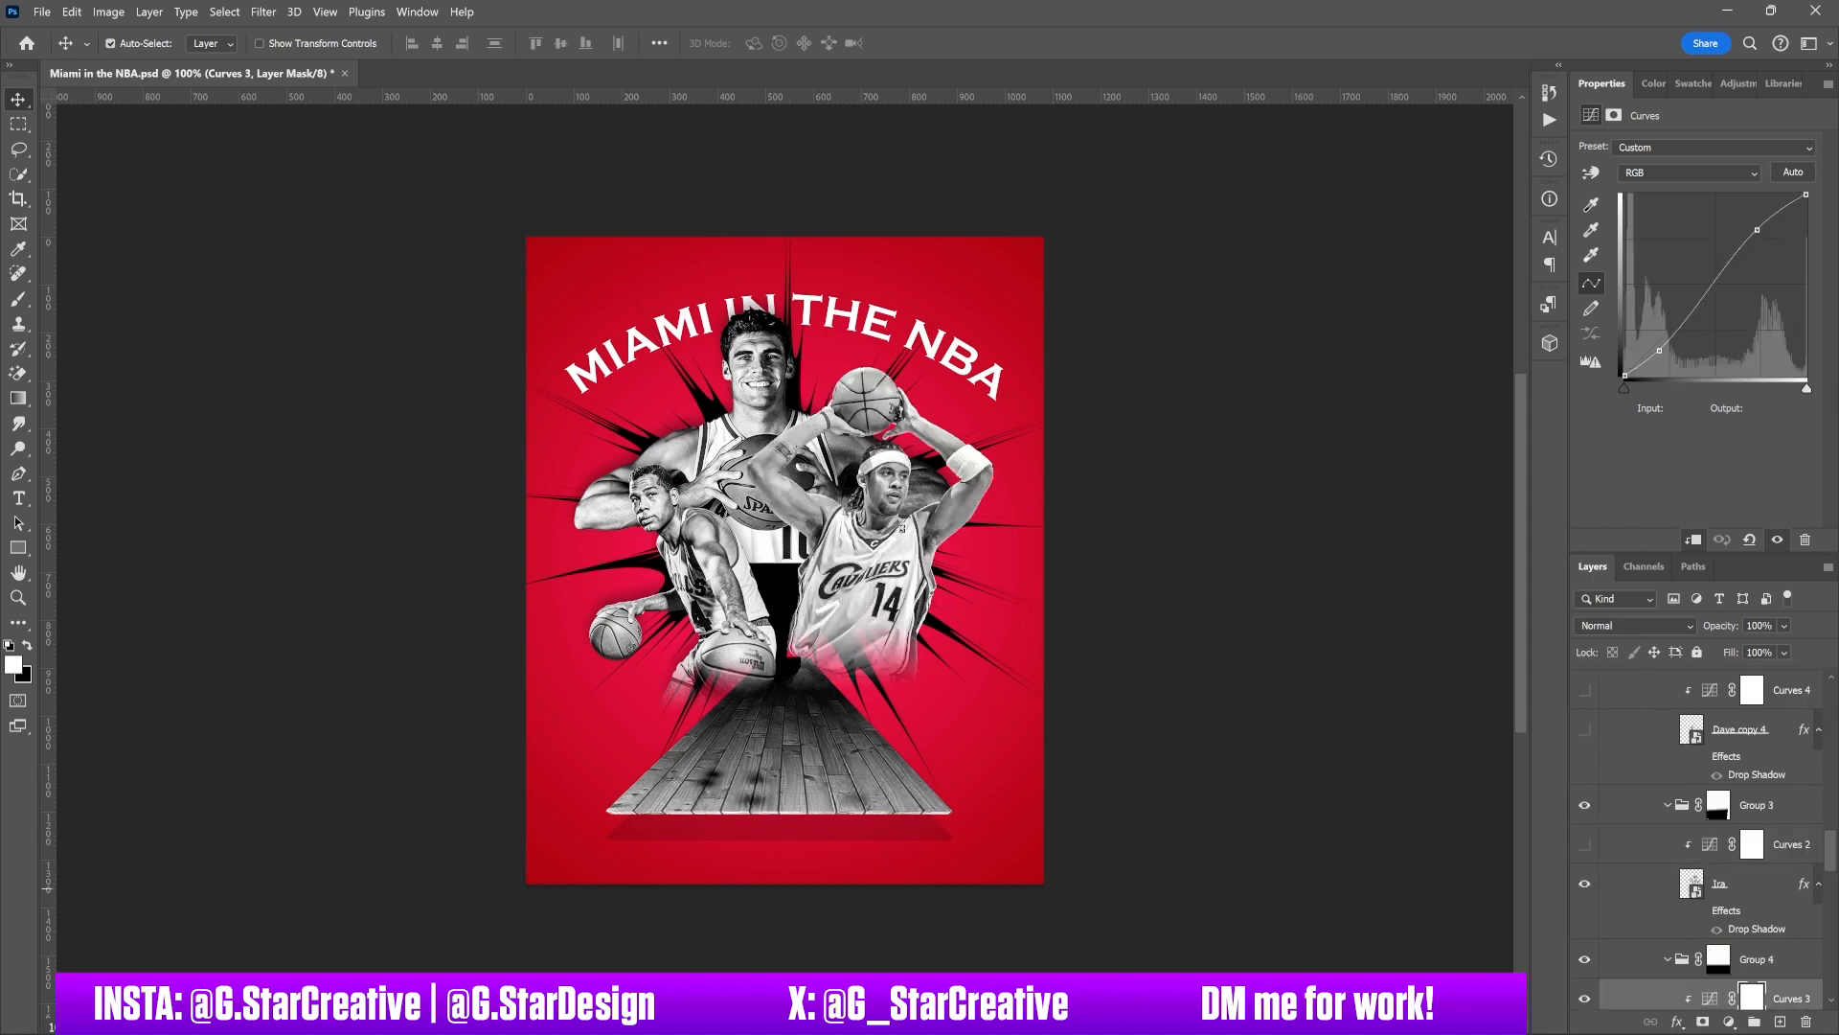
scroll(1705, 843, "down", 1)
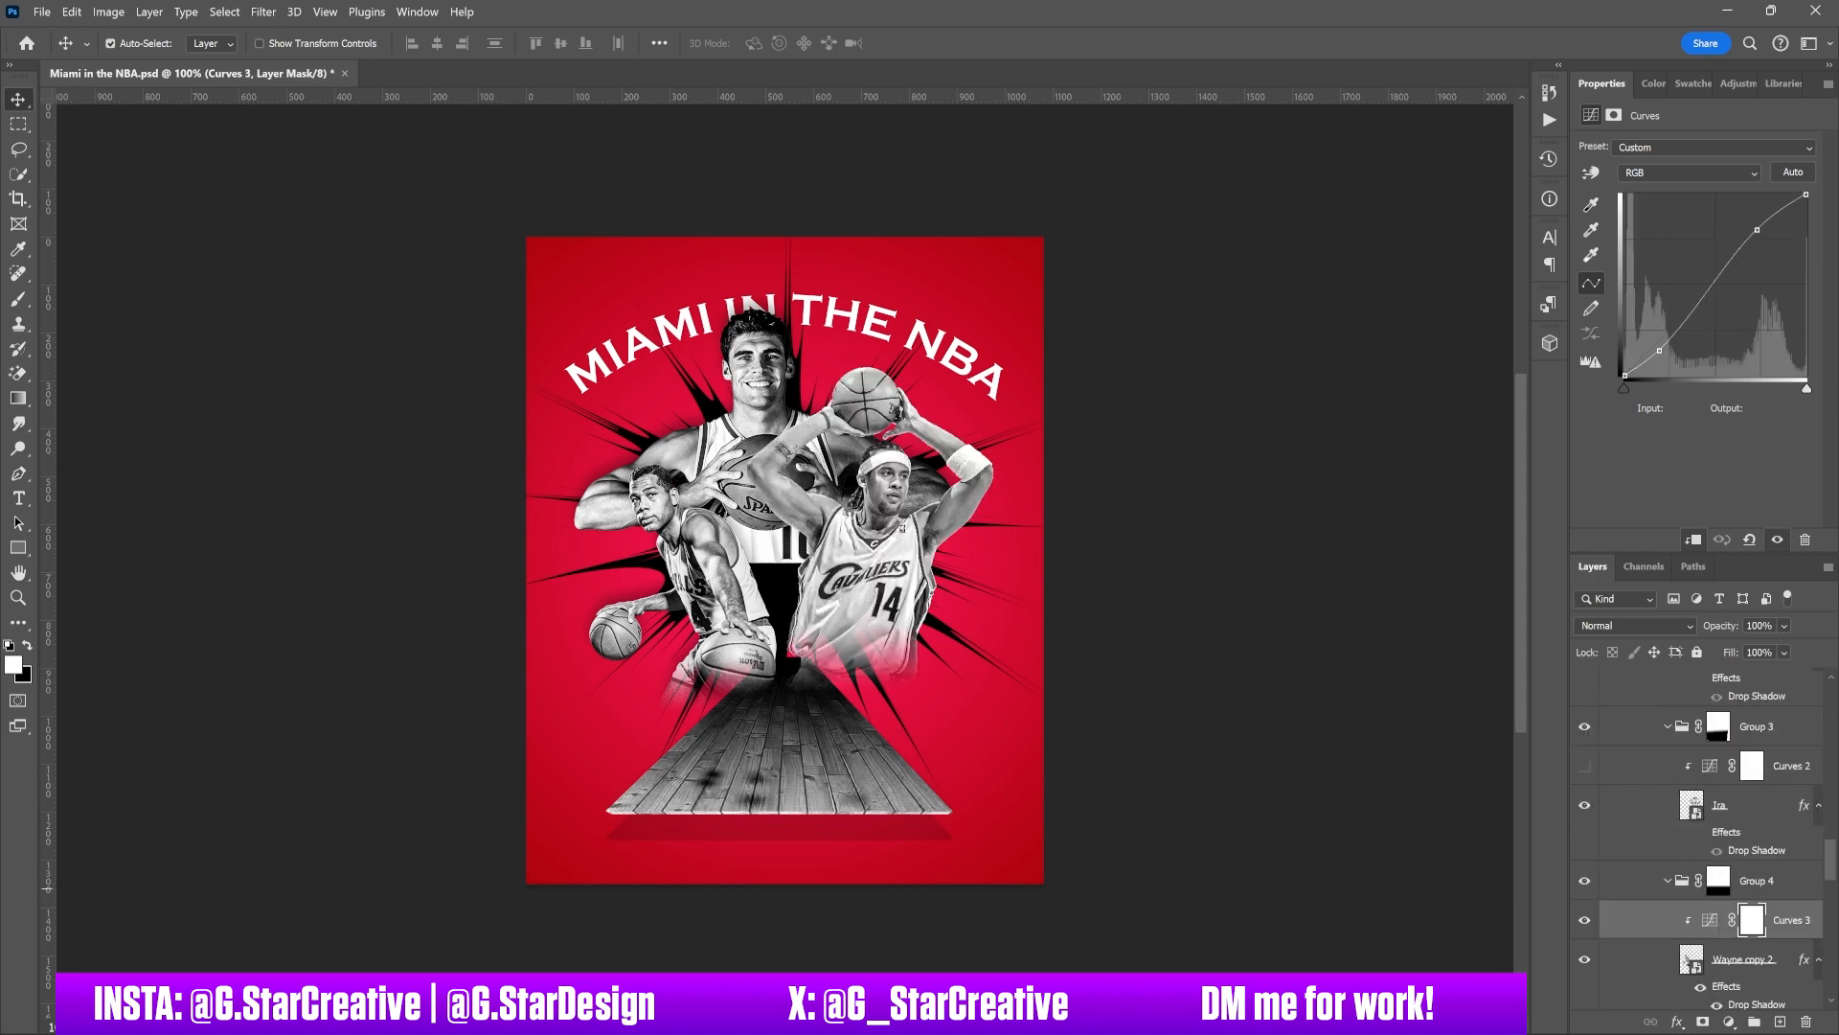
left_click(1718, 882)
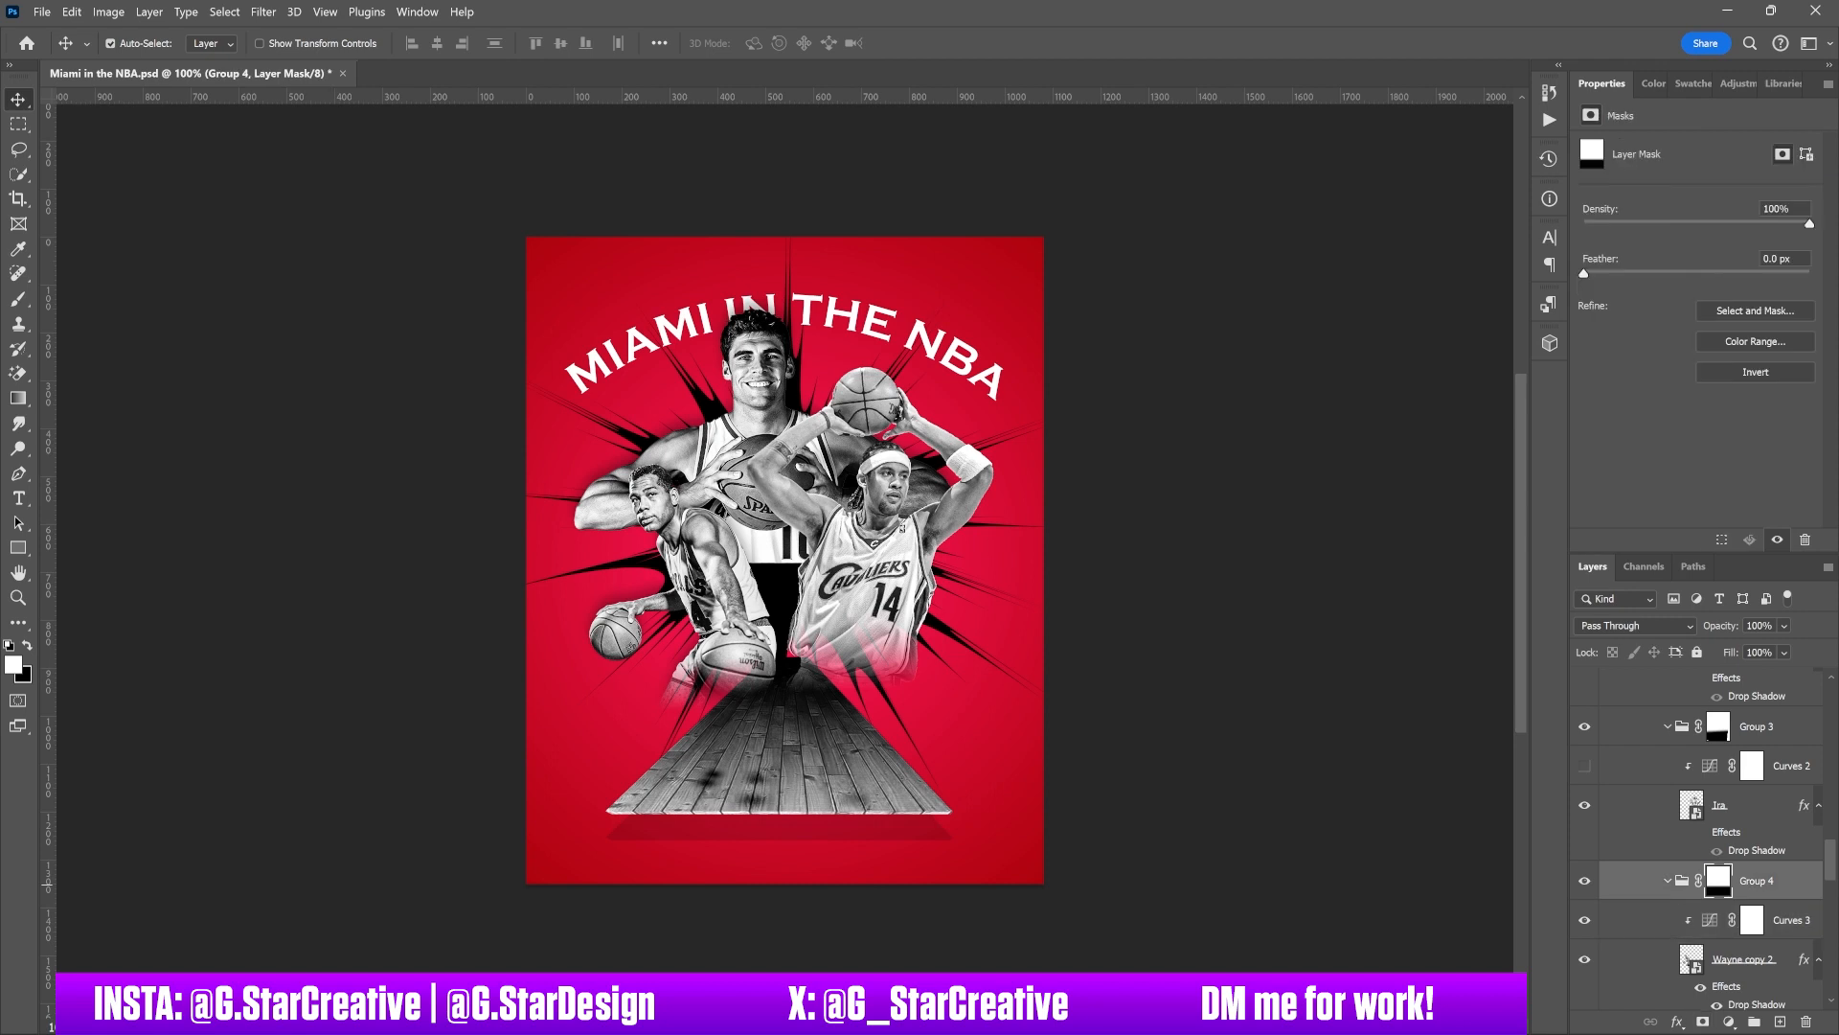
left_click(1753, 805)
left_click(1585, 765)
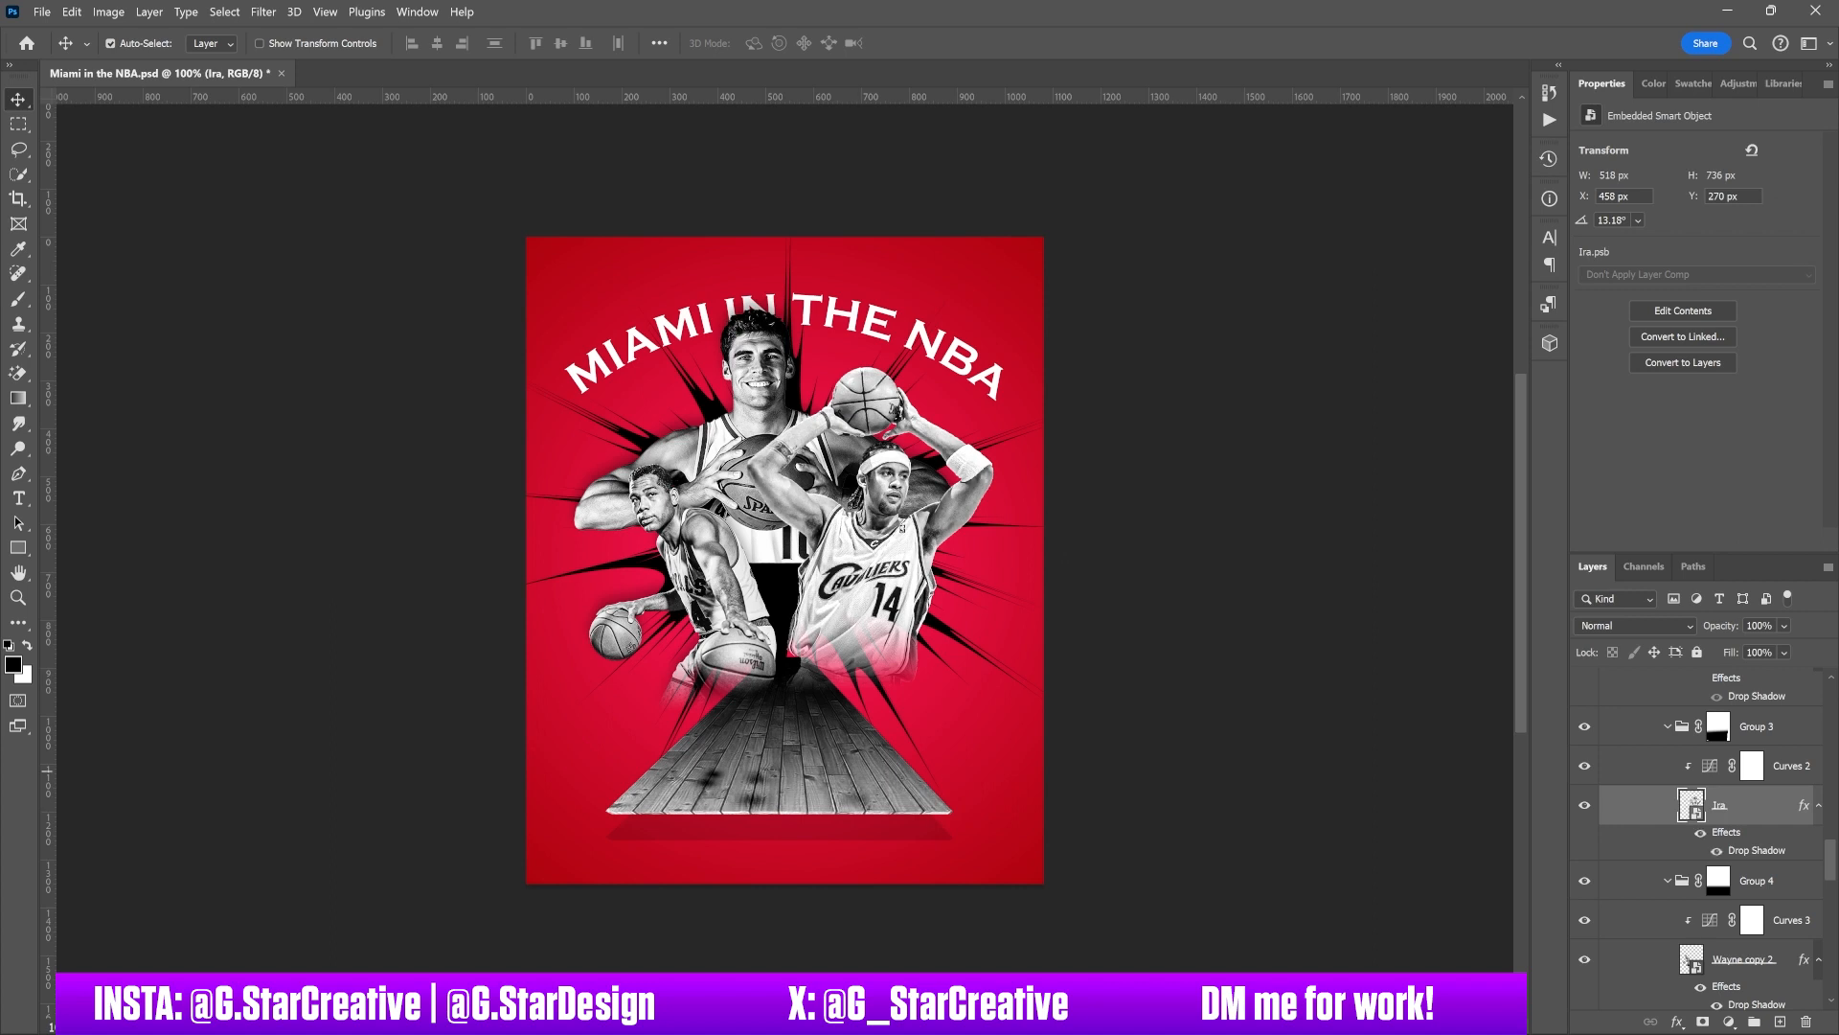
Show the number 11 player in Group 2 together with its Curves 4 adjustment.
scroll(1700, 833, "up", 3)
scroll(1701, 834, "up", 2)
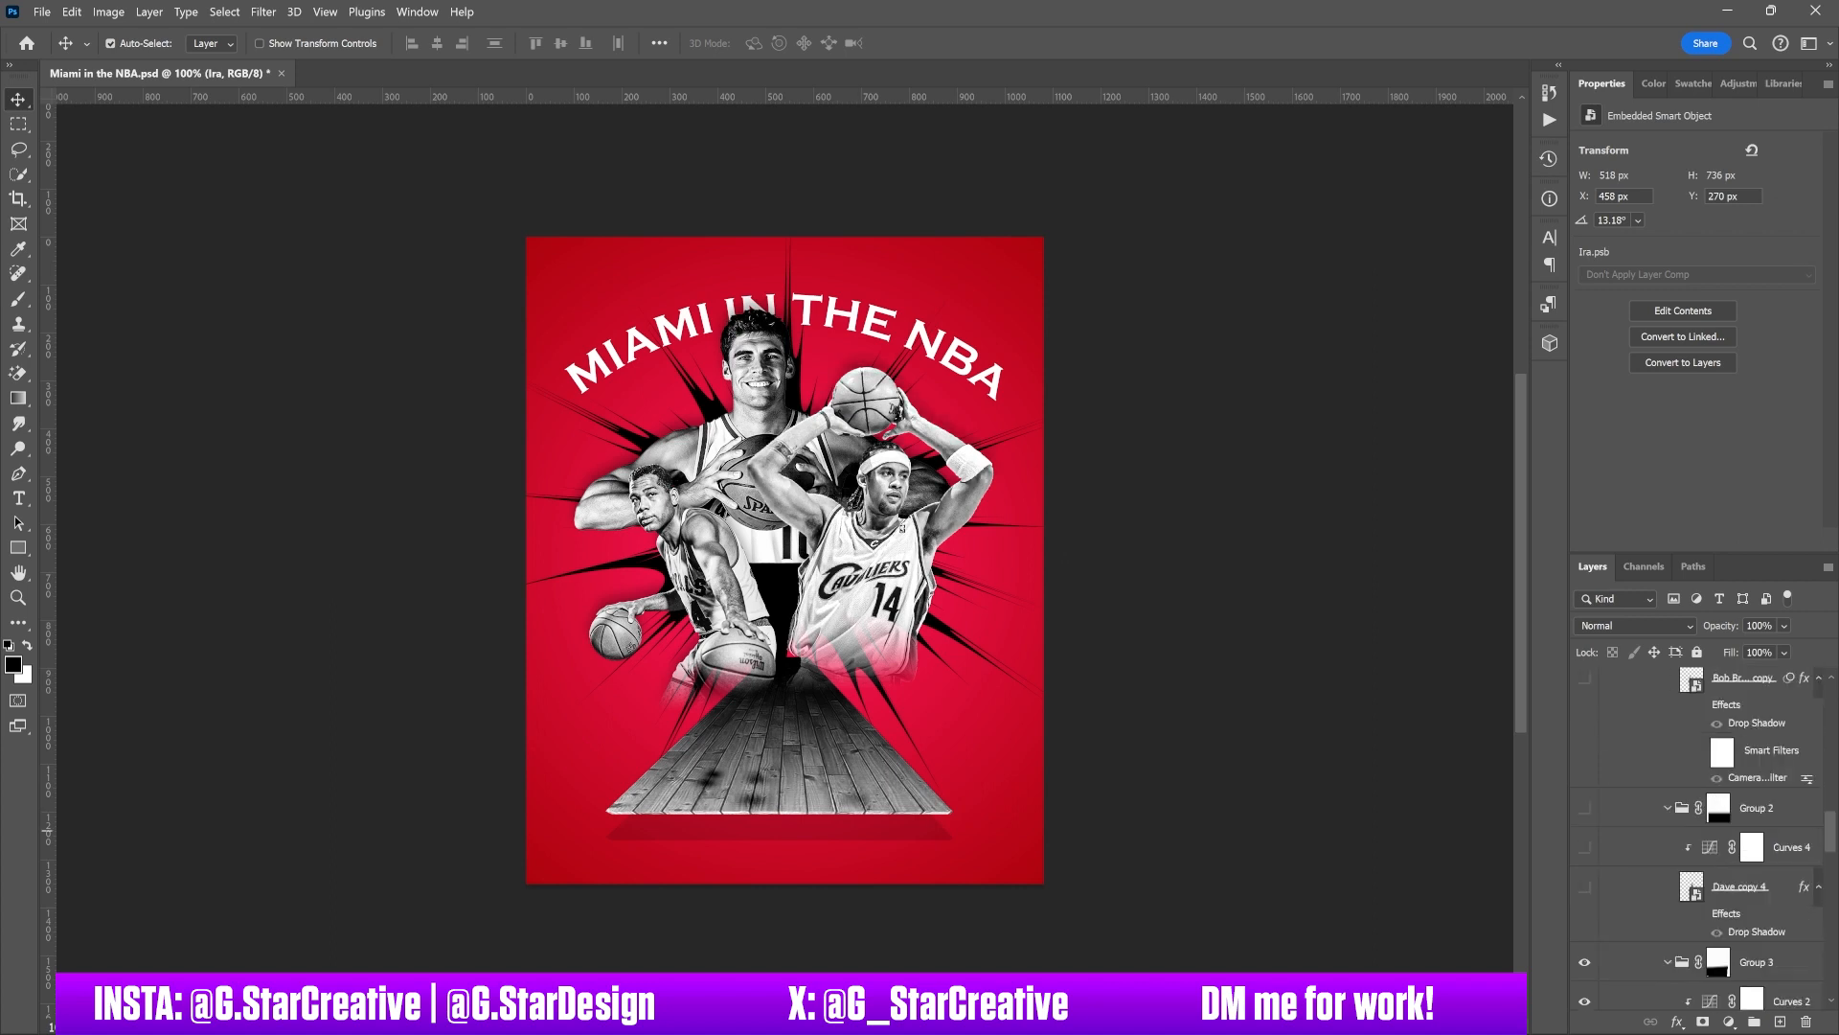
left_click(1584, 886)
left_click(1585, 847)
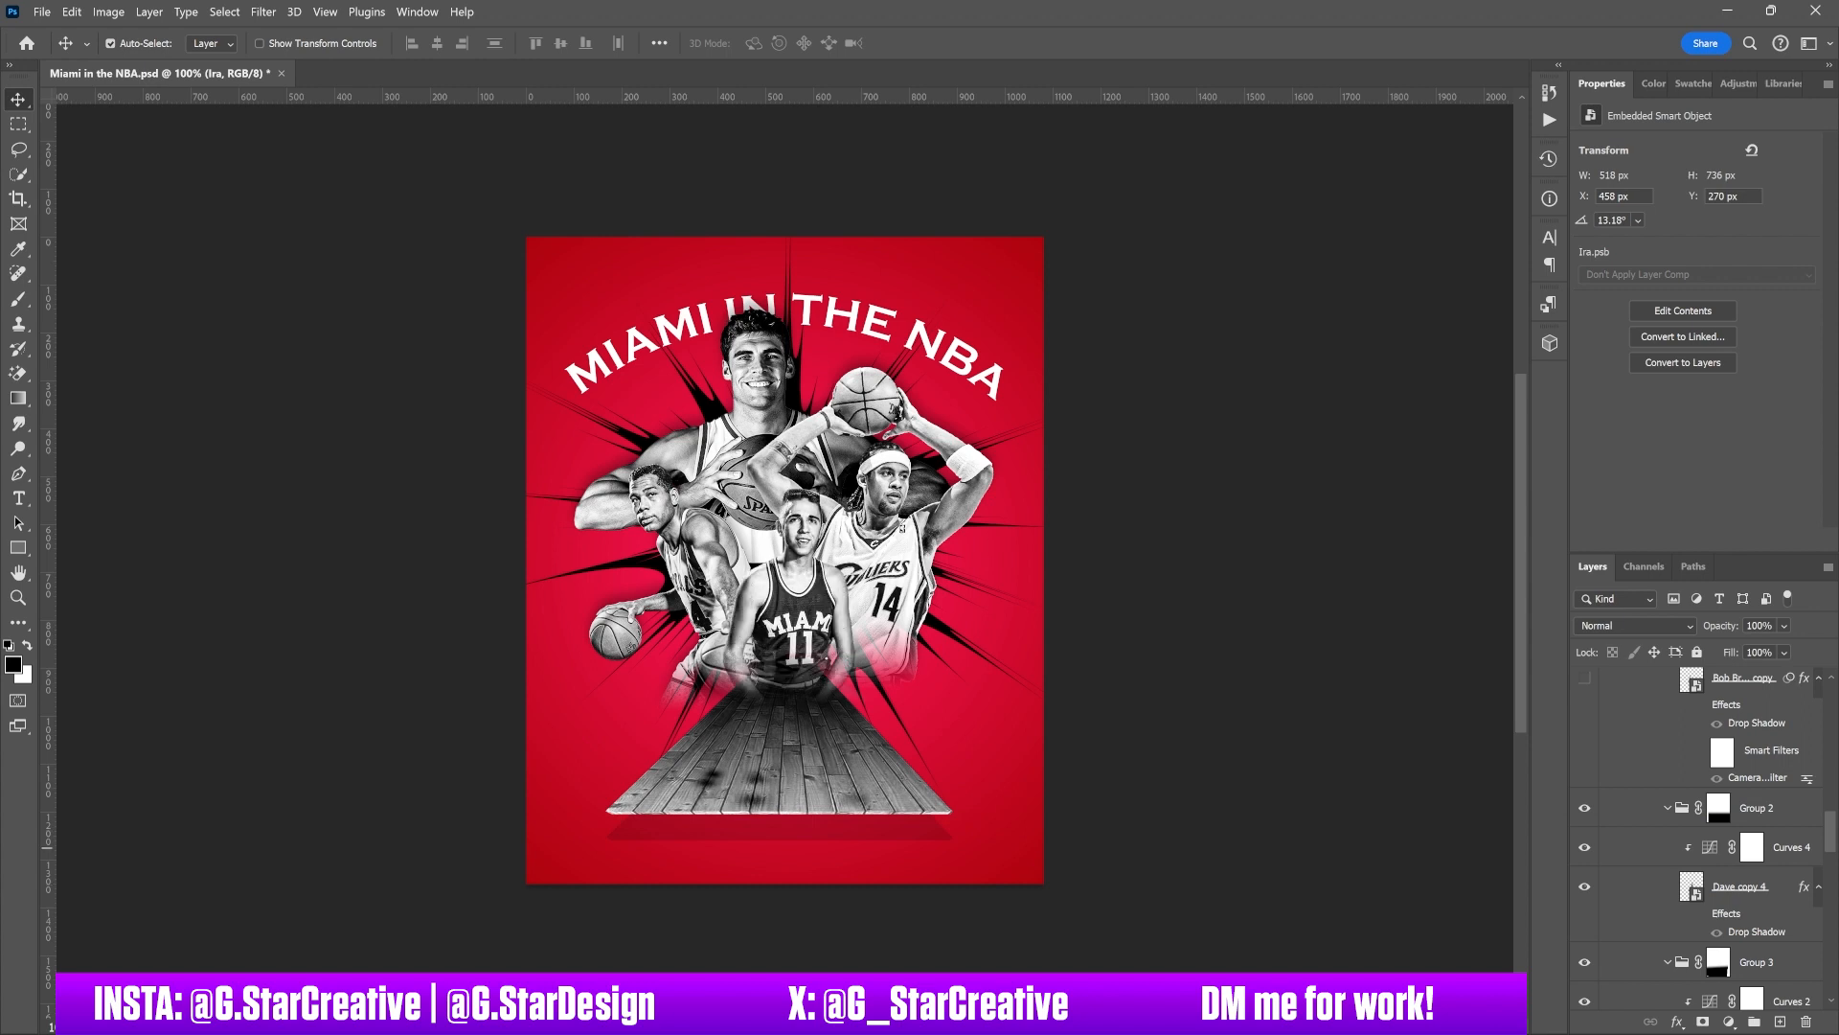
Show the player in Group 7, and enable its layer effects, Camera Raw smart filter and Curves 6 adjustment.
scroll(1701, 833, "up", 3)
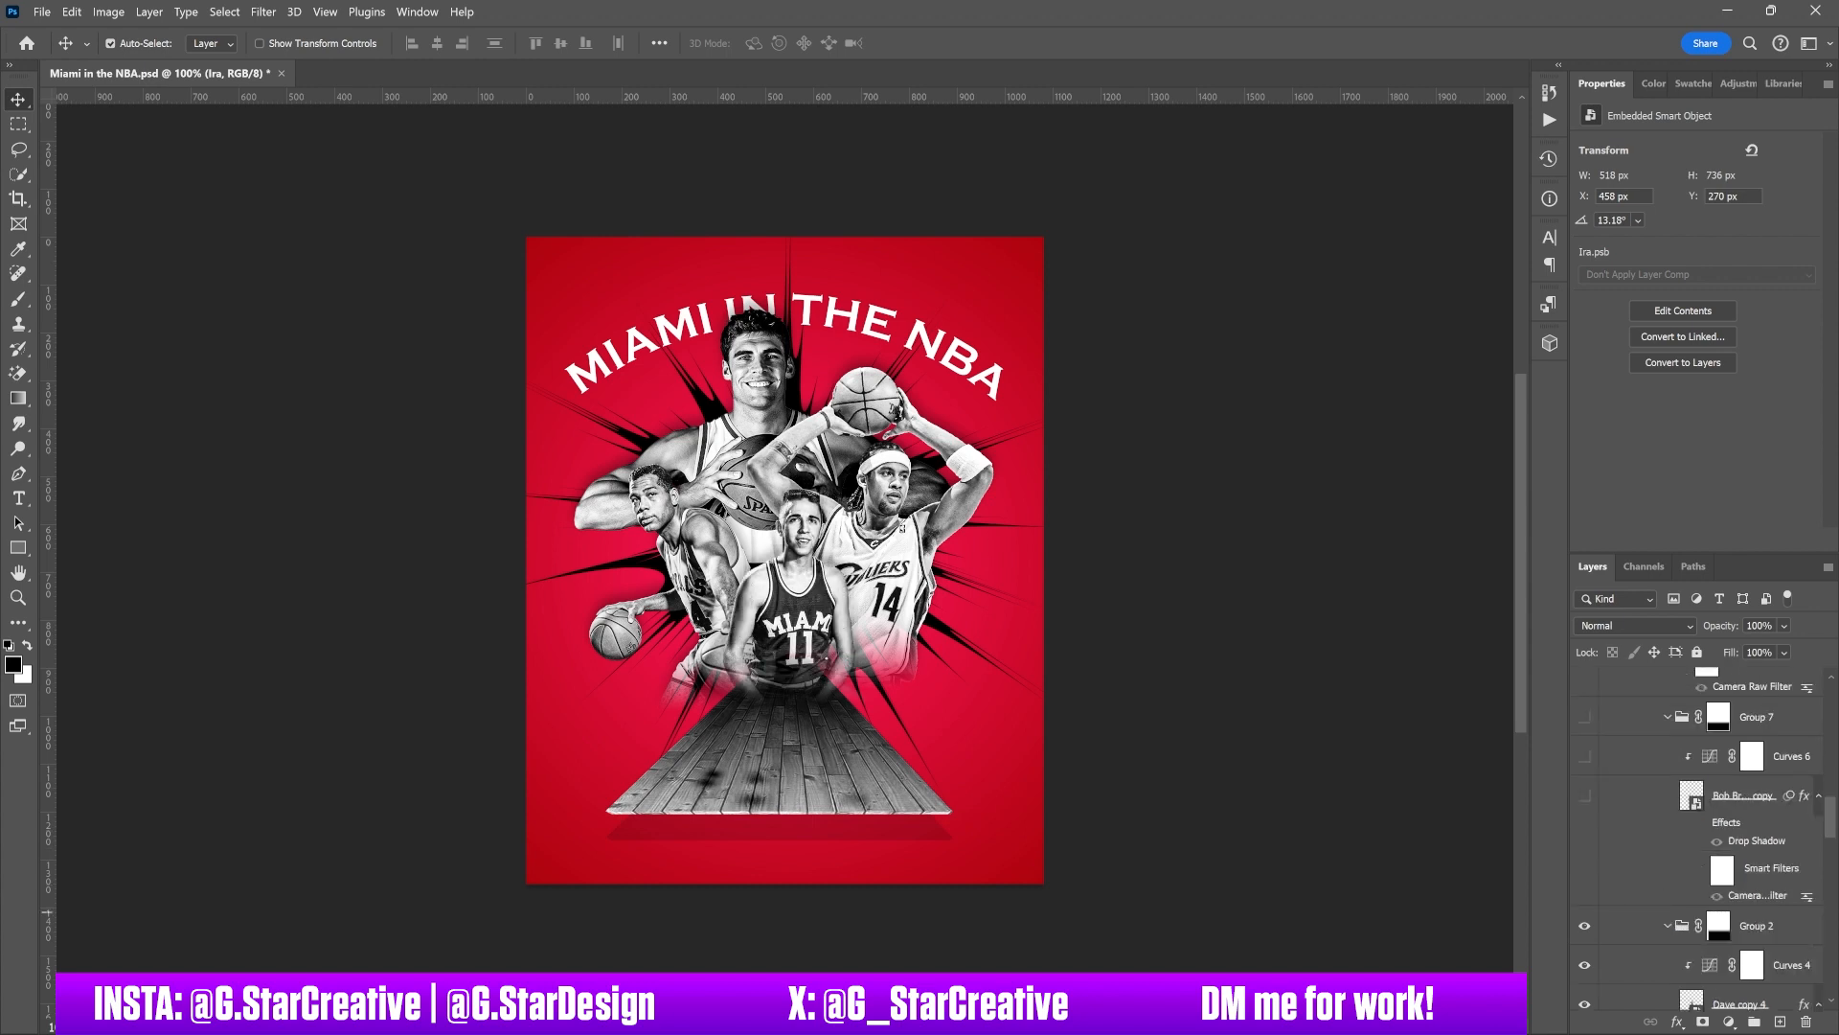
left_click(1585, 795)
left_click(1585, 717)
left_click(1700, 822)
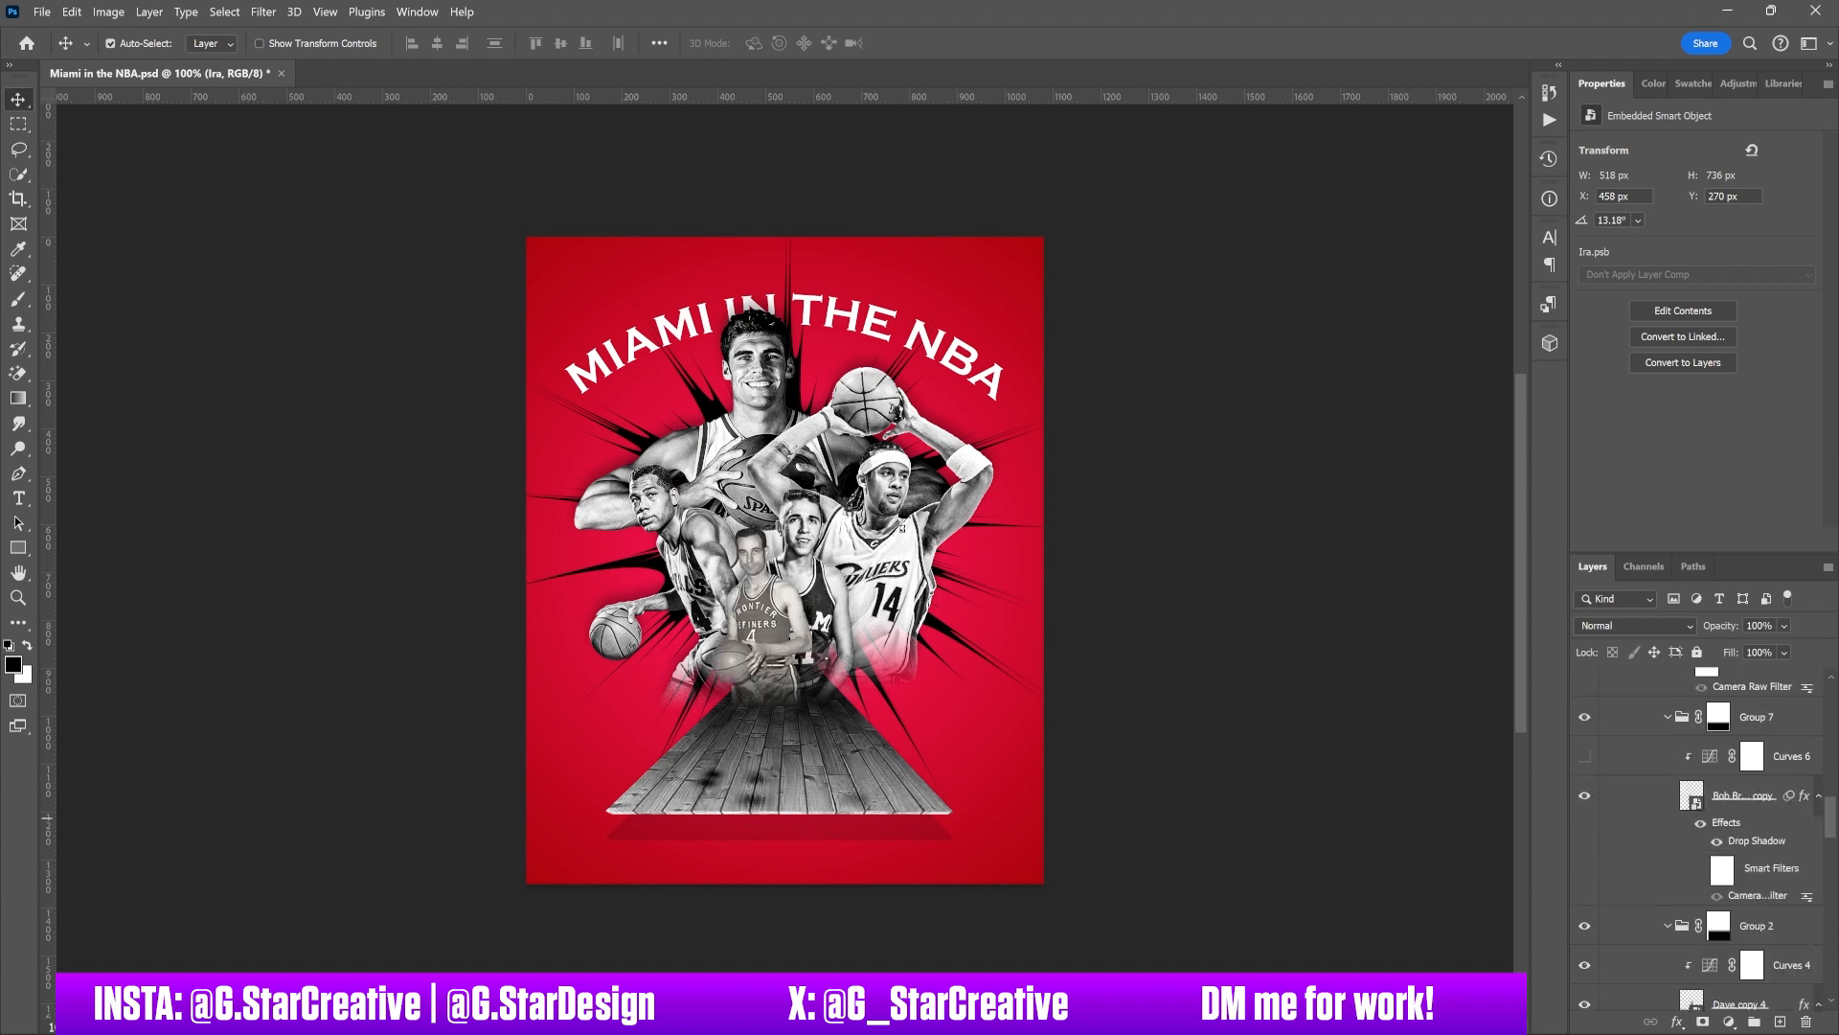
left_click(1701, 868)
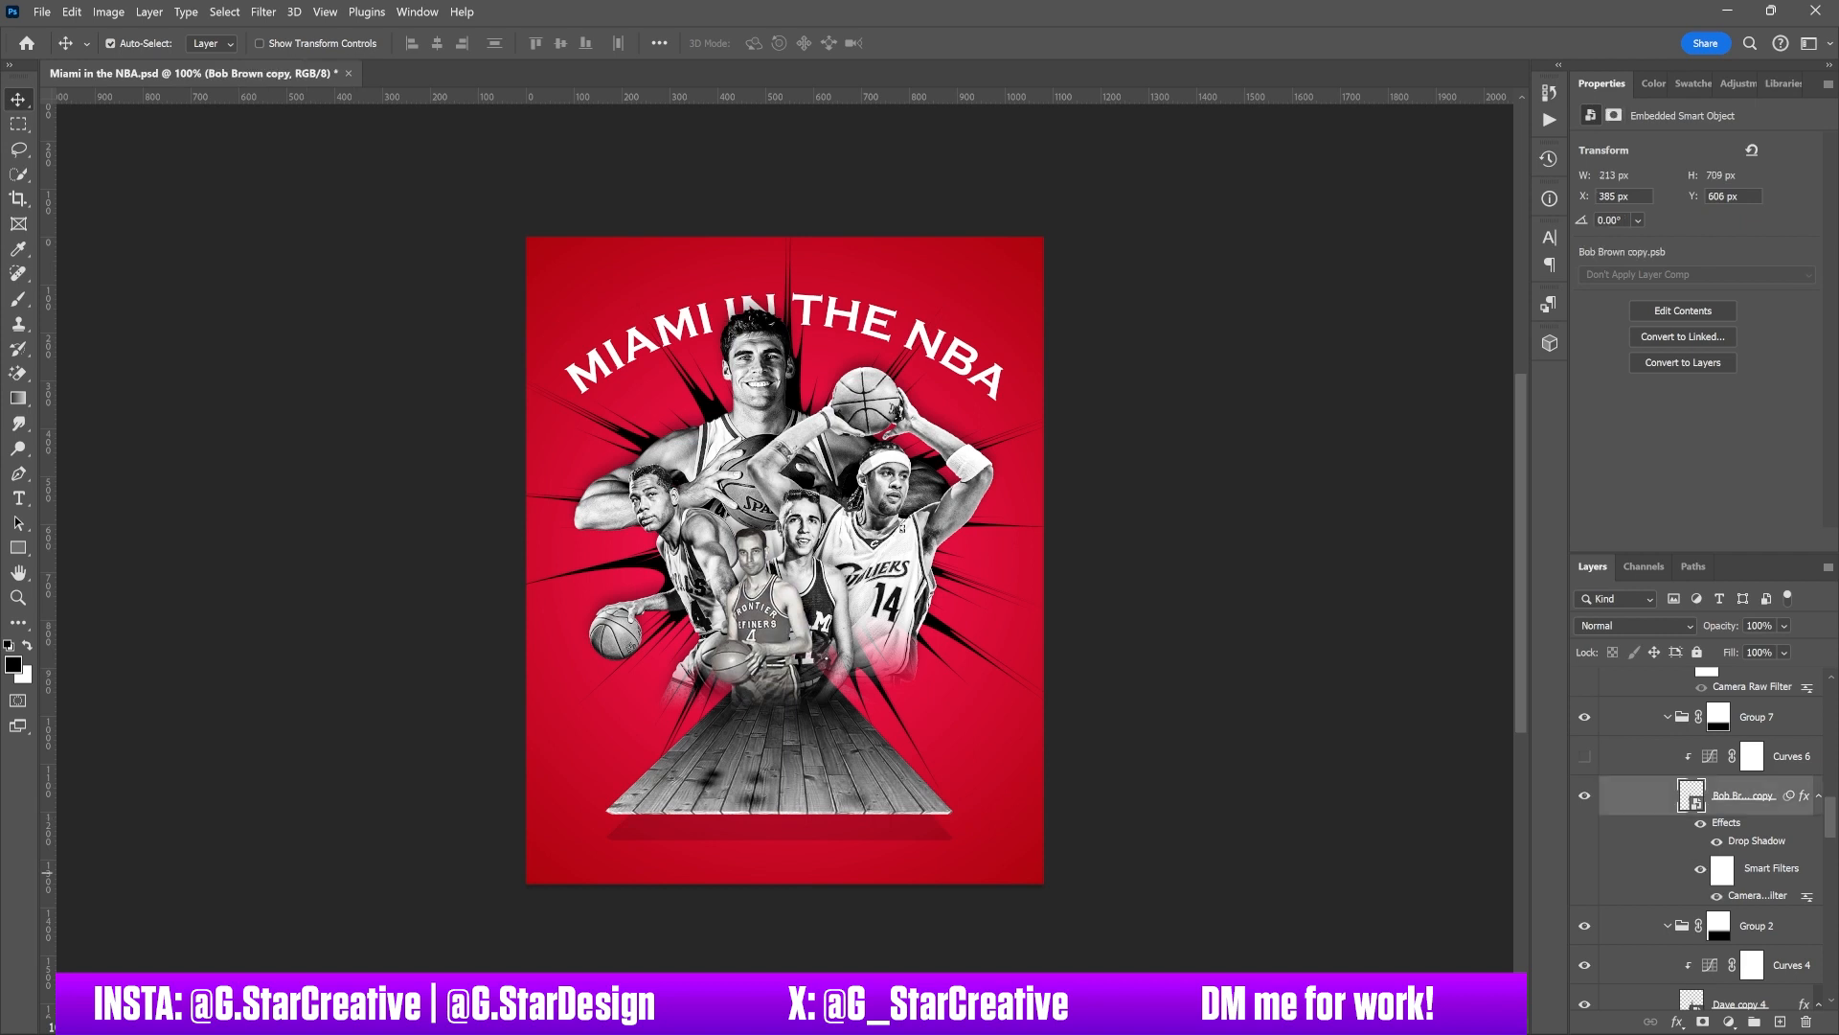
scroll(1705, 839, "up", 1)
left_click(1585, 835)
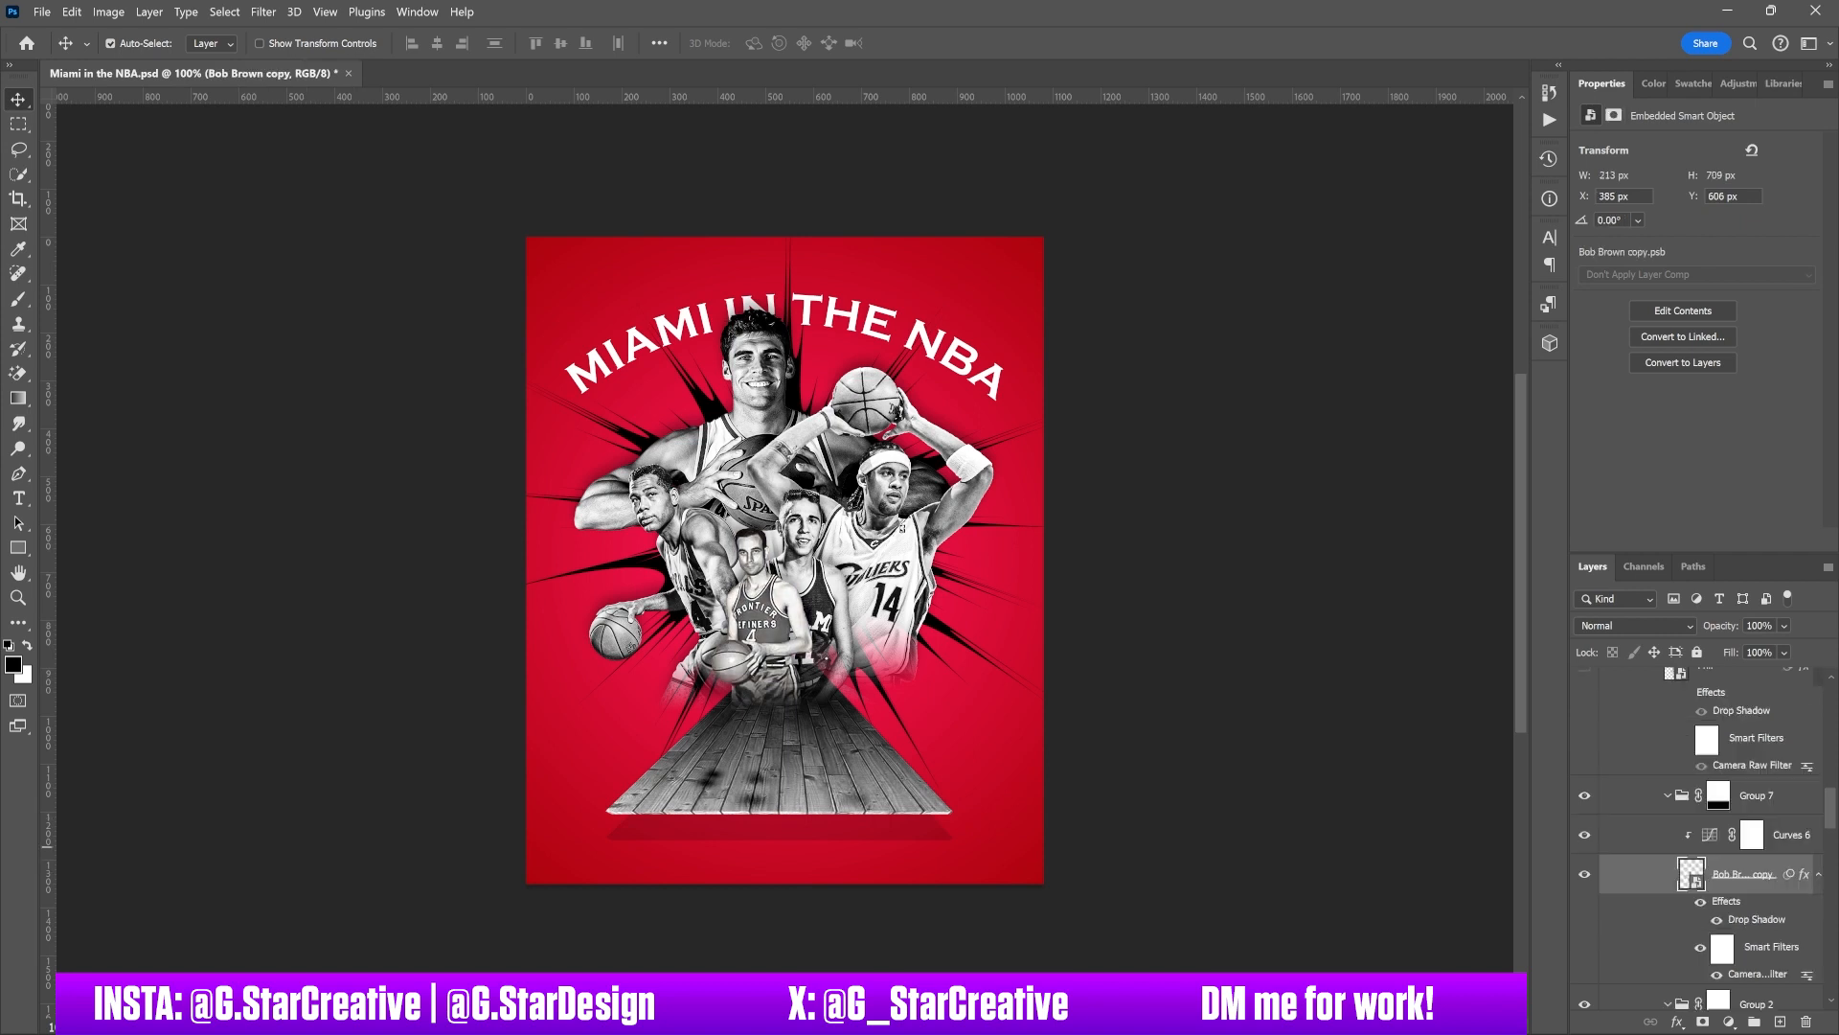
Show the full-body player layer directly above Group 7, and enable its drop shadow and Camera Raw smart filter.
scroll(1584, 824, "up", 1)
left_click(1584, 743)
scroll(1705, 839, "up", 1)
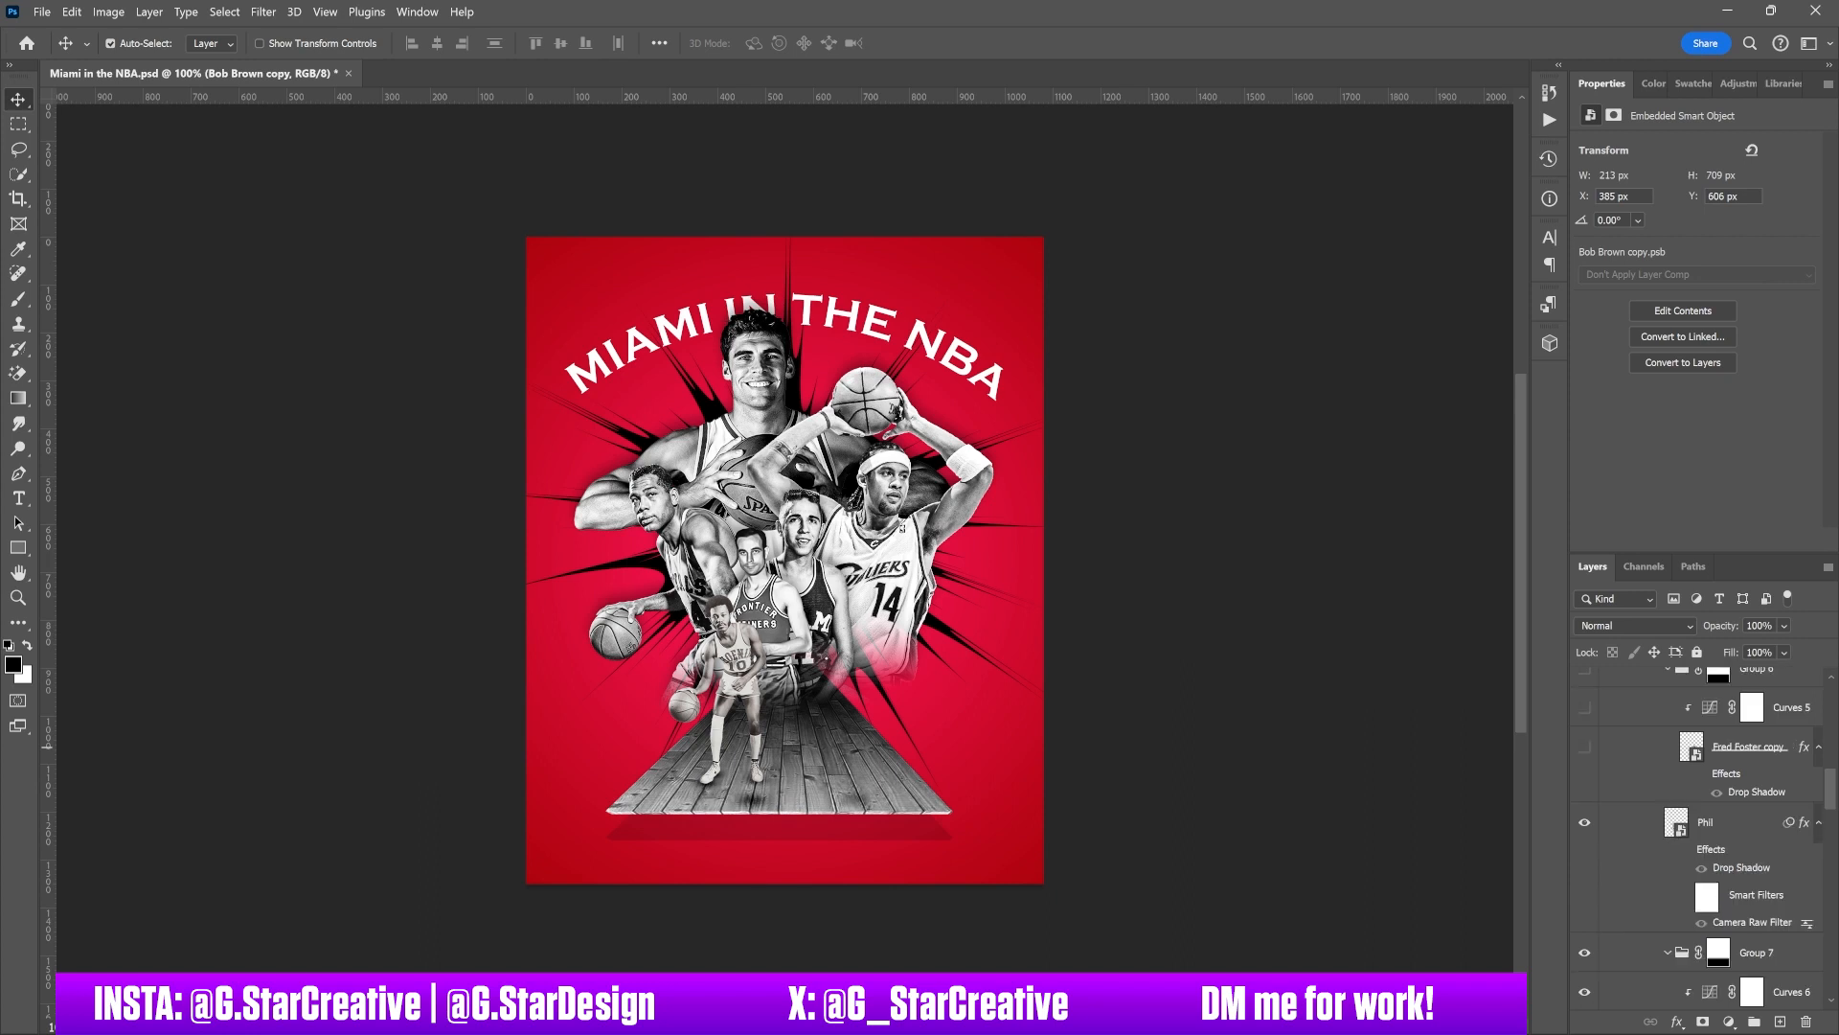
left_click(1685, 849)
left_click(1685, 895)
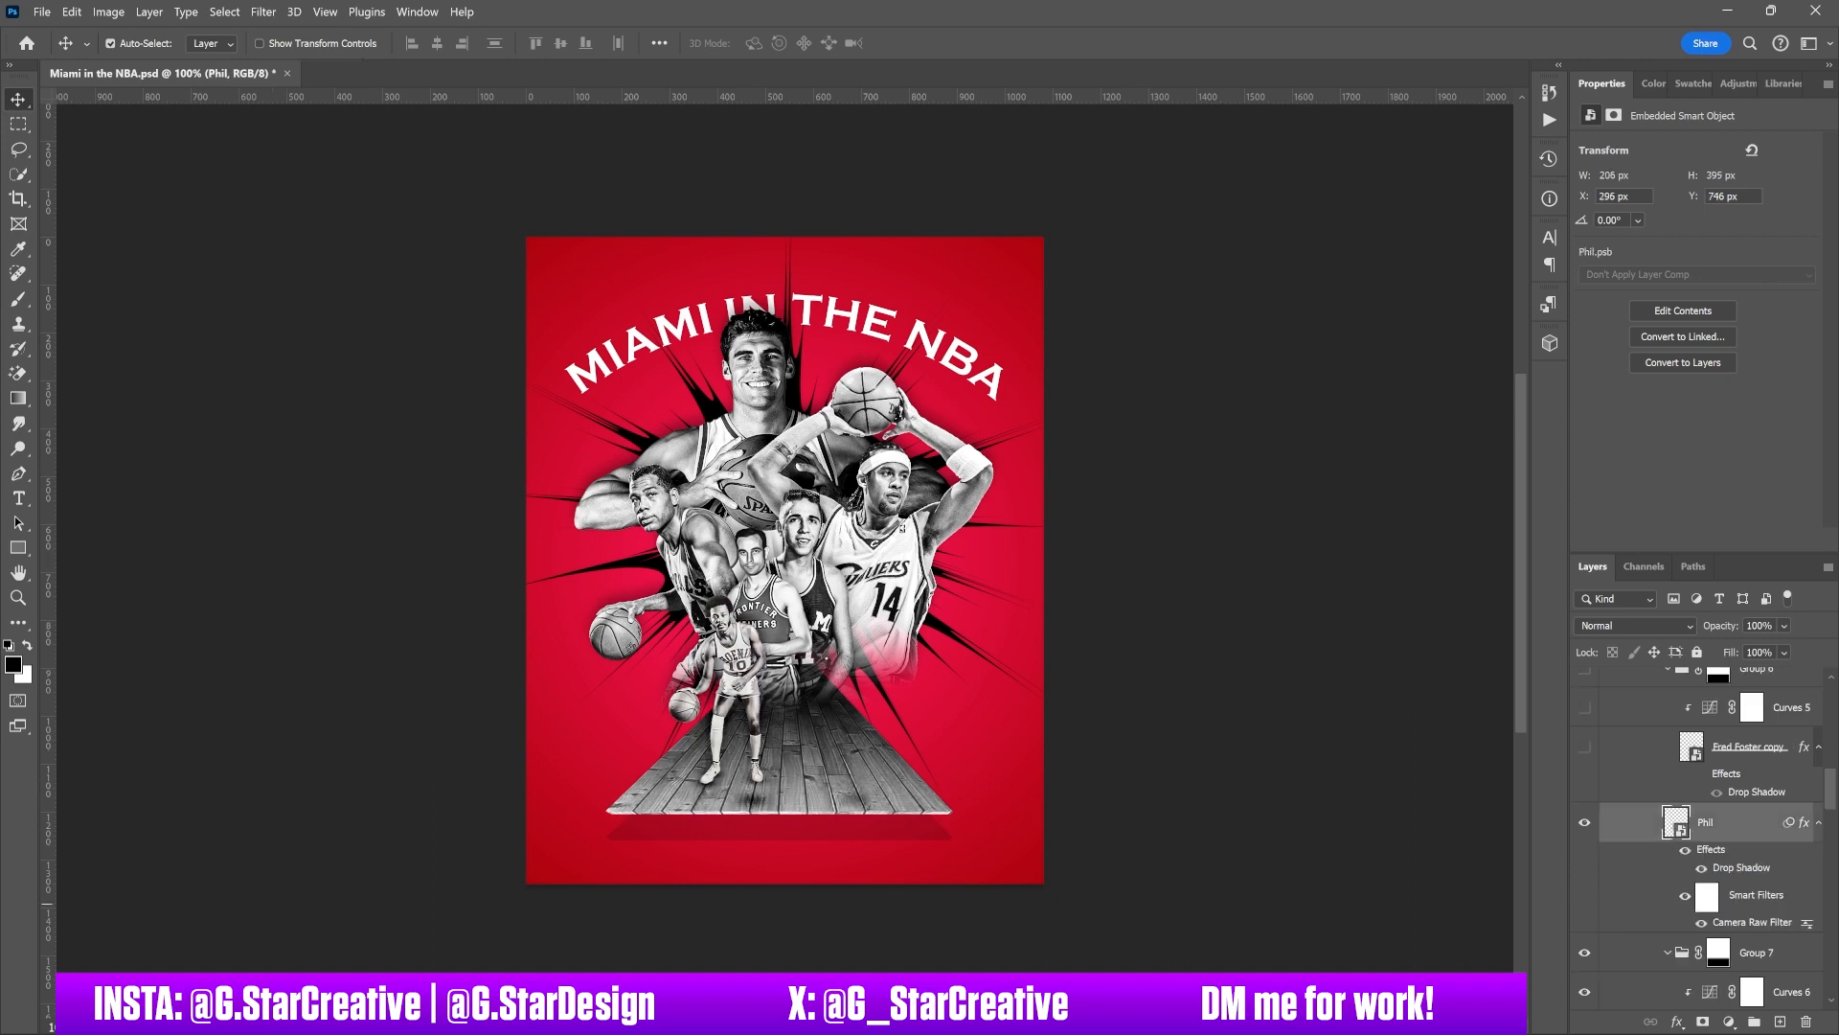
Show the number 5 player in Group 6 with its Curves 5 adjustment, and show the Bulls player layer above that group.
scroll(1705, 840, "up", 1)
left_click(1585, 825)
left_click(1585, 746)
left_click(1584, 786)
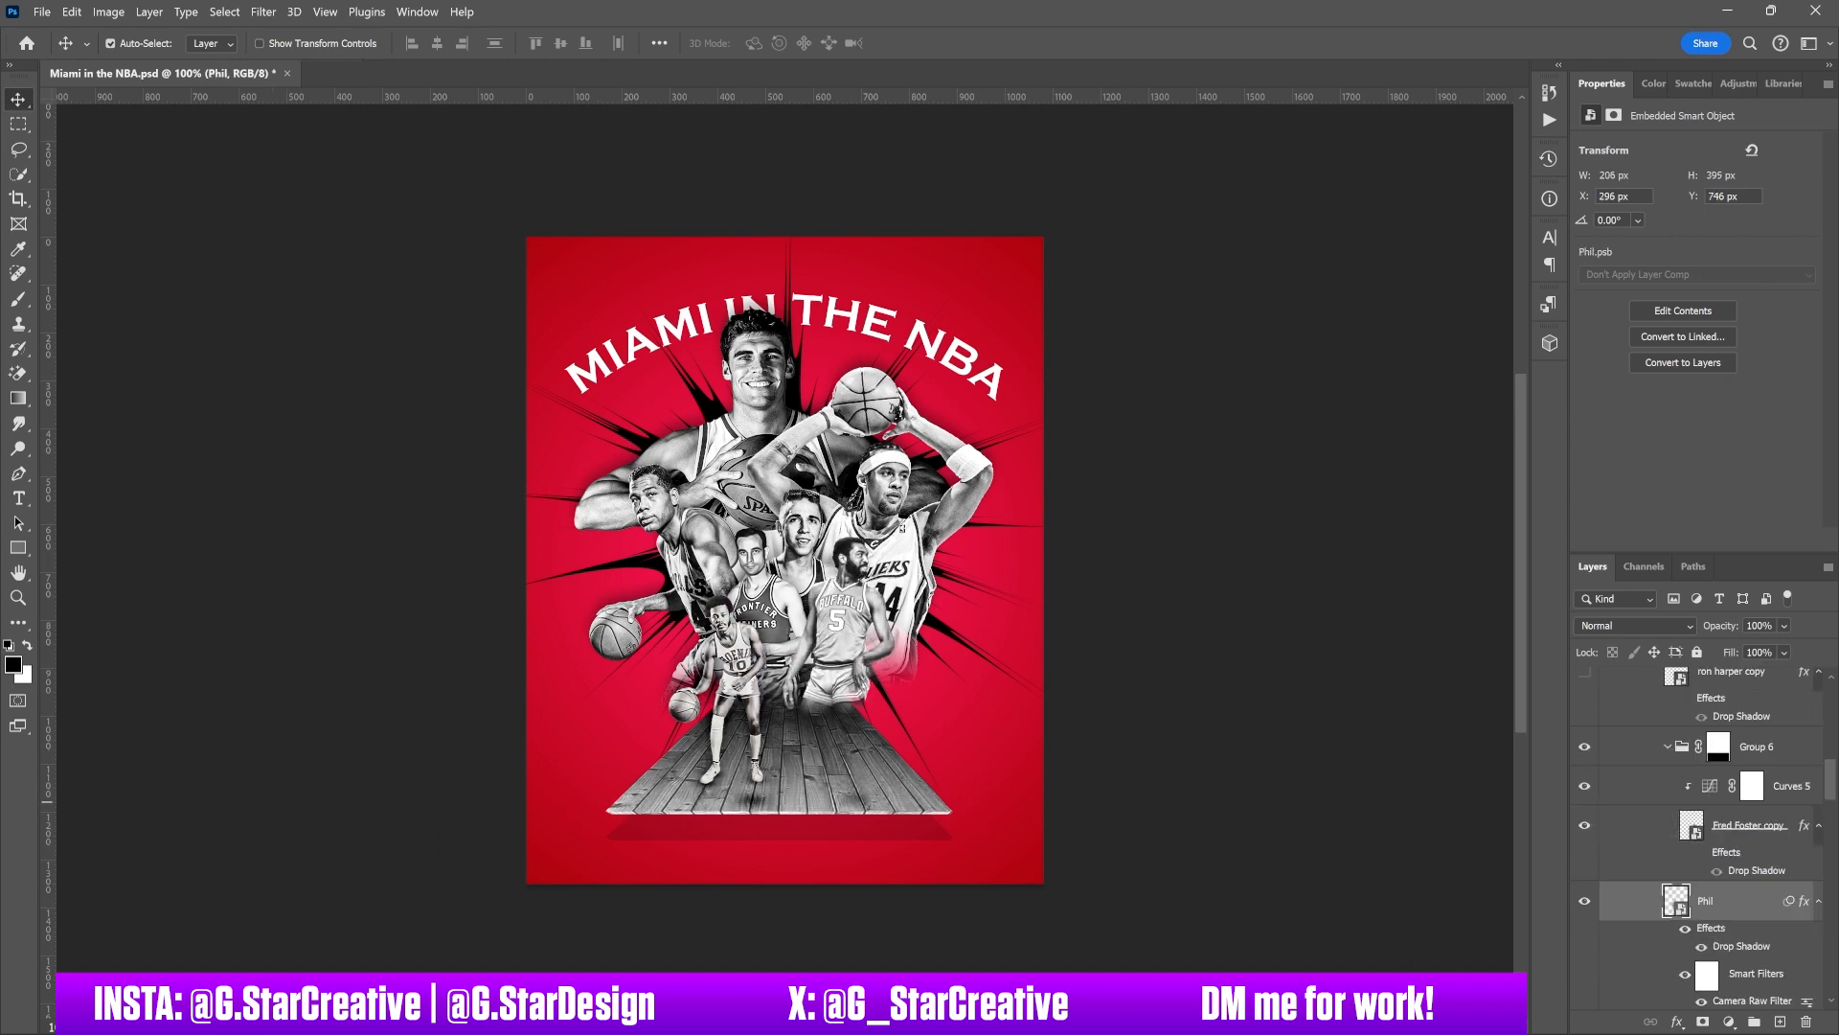
left_click(1748, 825)
scroll(1706, 839, "up", 1)
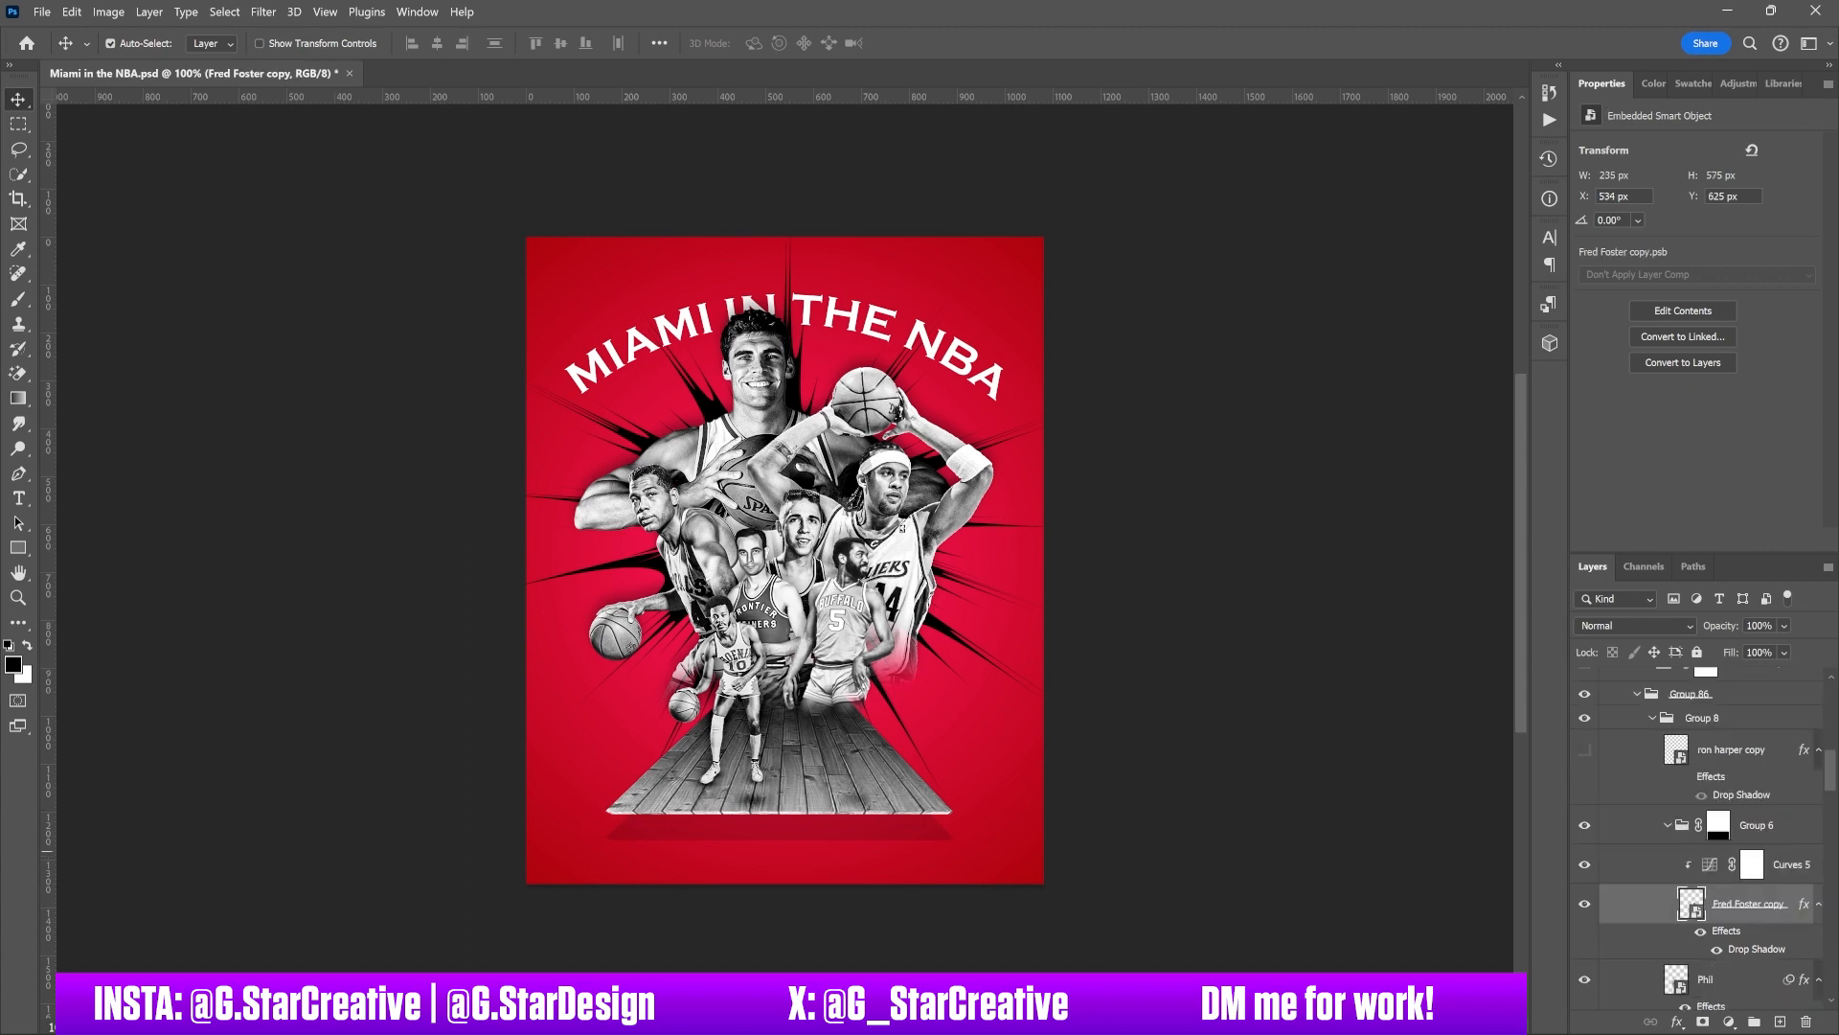
left_click(1584, 749)
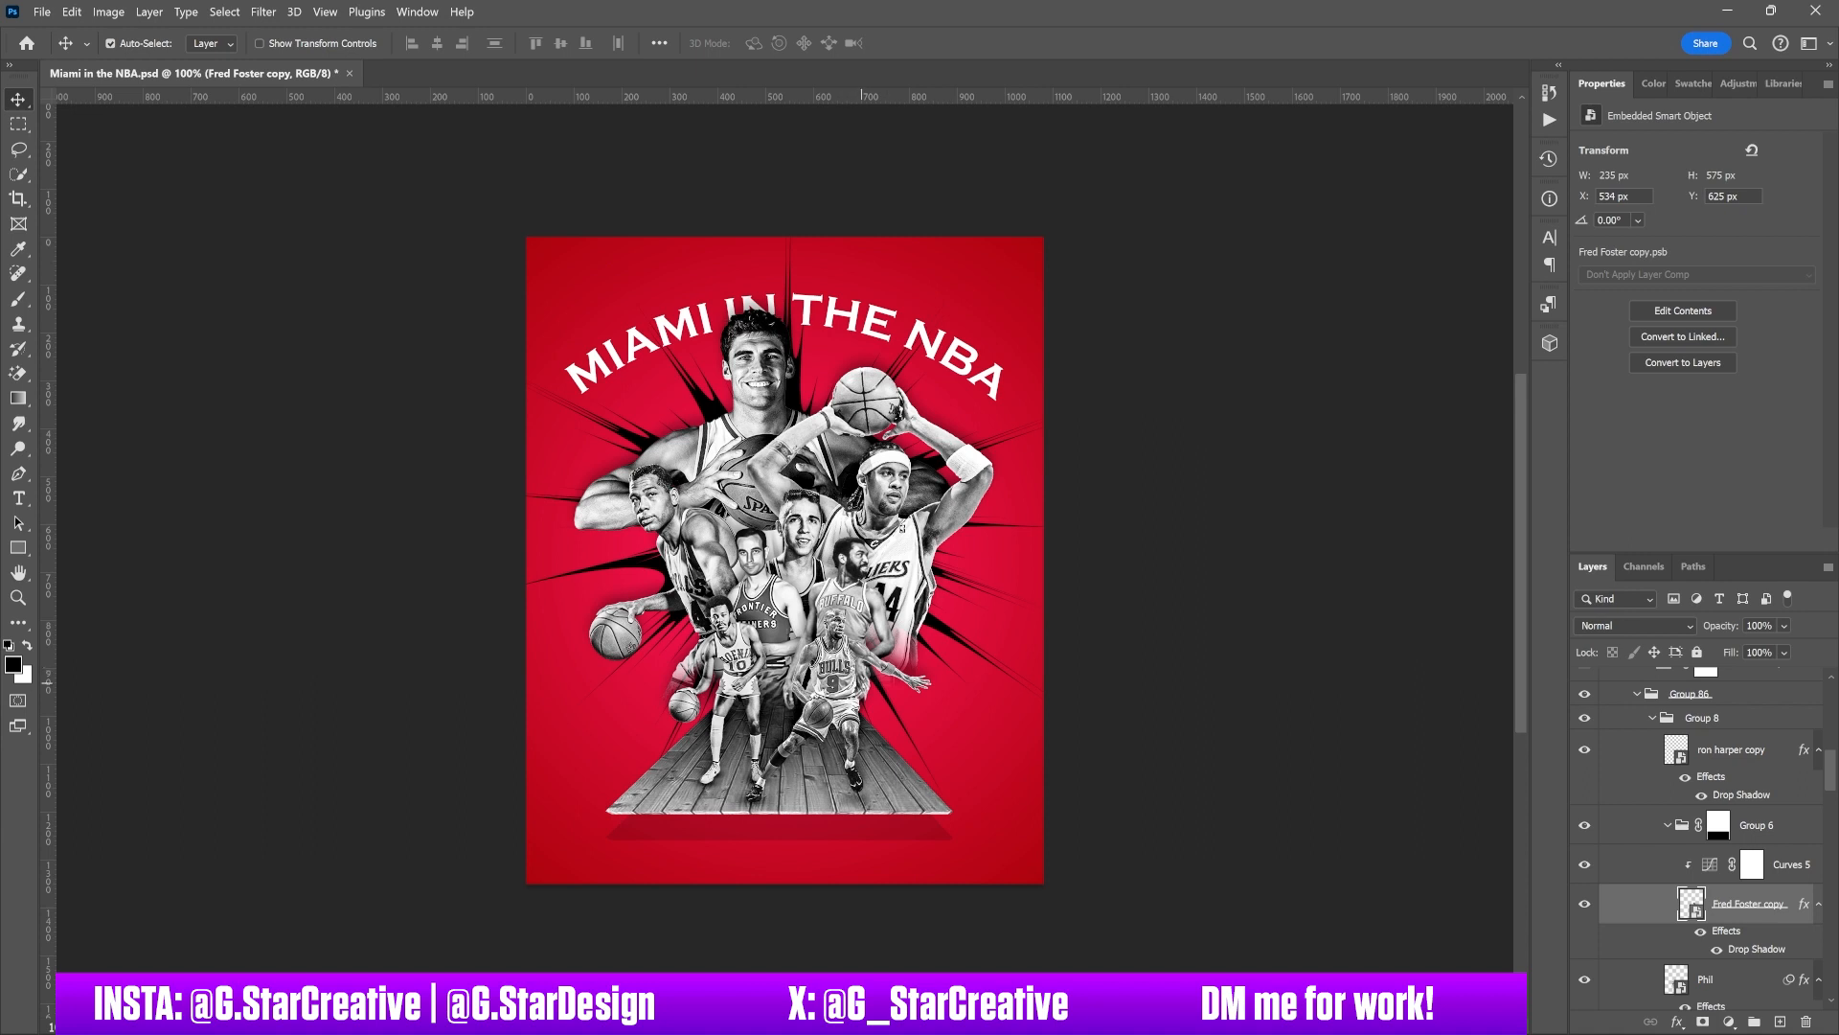
left_click(1789, 864)
left_click(1748, 903)
left_click(1730, 749)
Show the clipped Color Lookup 1 adjustment above Group 86 and compare the players with and without it.
scroll(1731, 751, "up", 2)
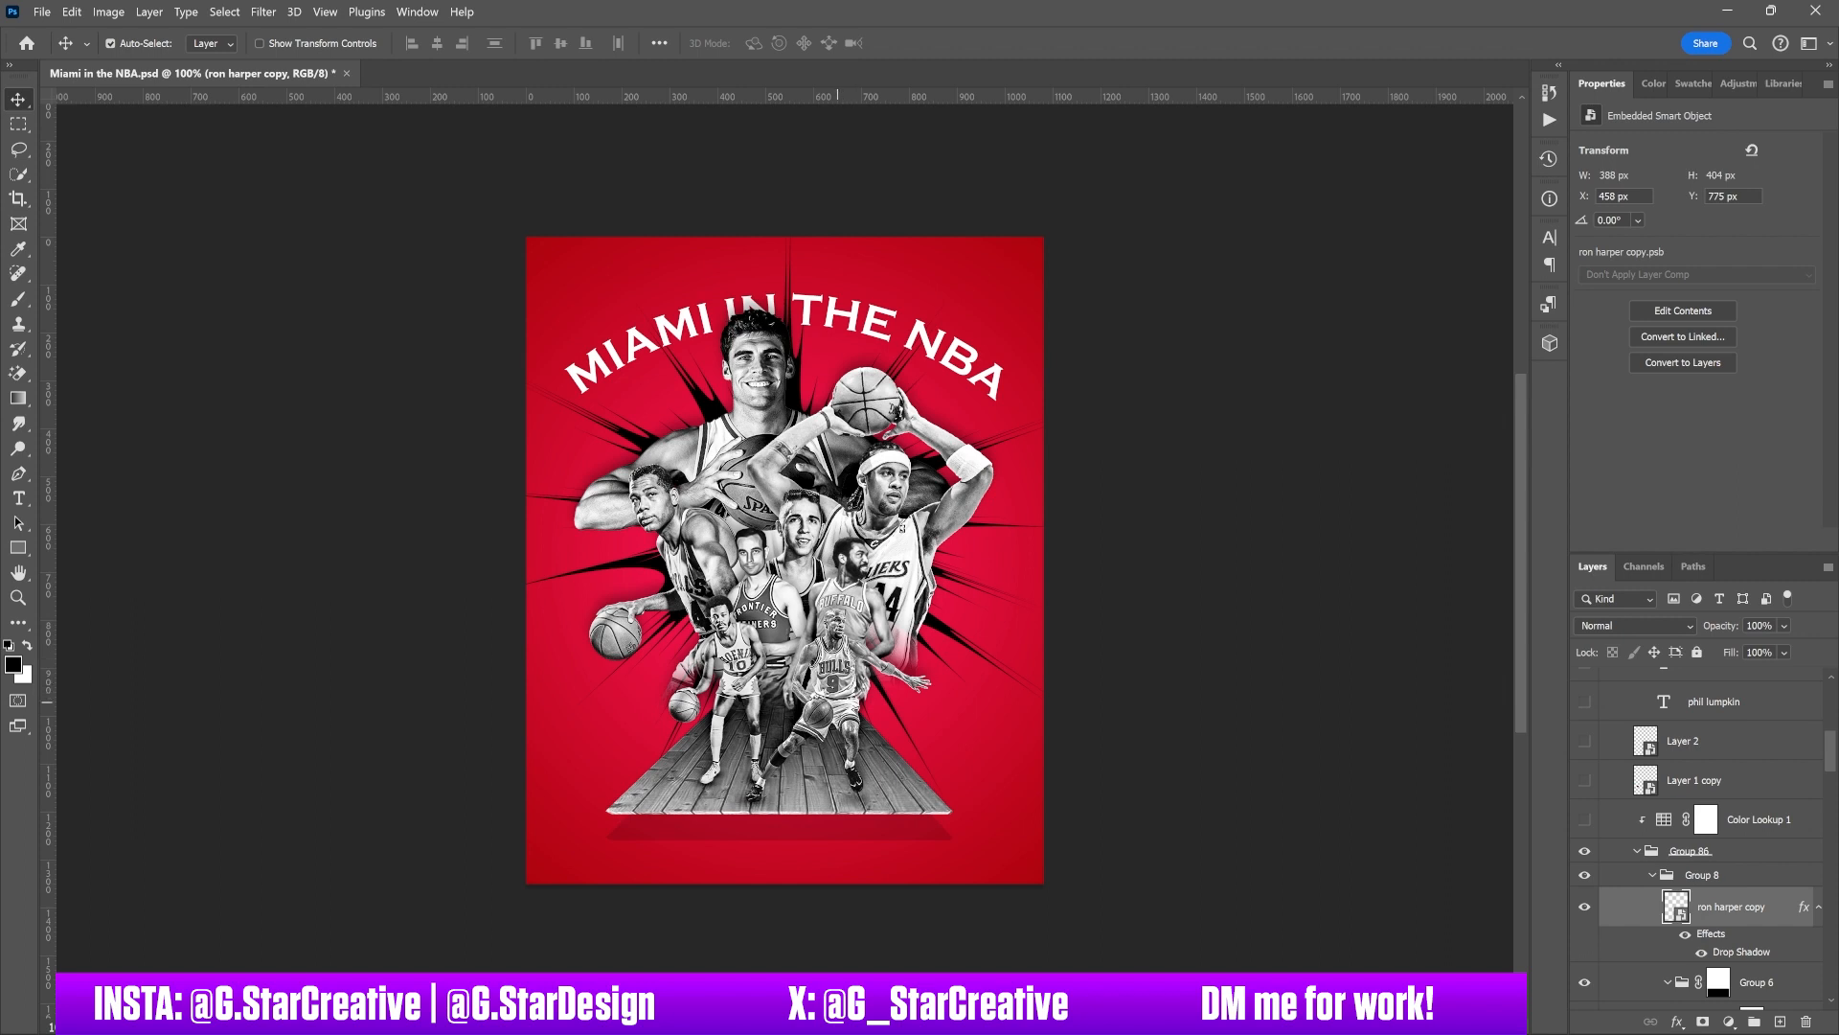
left_click(1584, 819)
left_click(1758, 820)
left_click(1584, 819)
left_click(1584, 819)
Show the Miami and NBA logos on Layer 1 copy and Layer 2.
scroll(1695, 834, "up", 3)
left_click(1585, 898)
left_click(1584, 858)
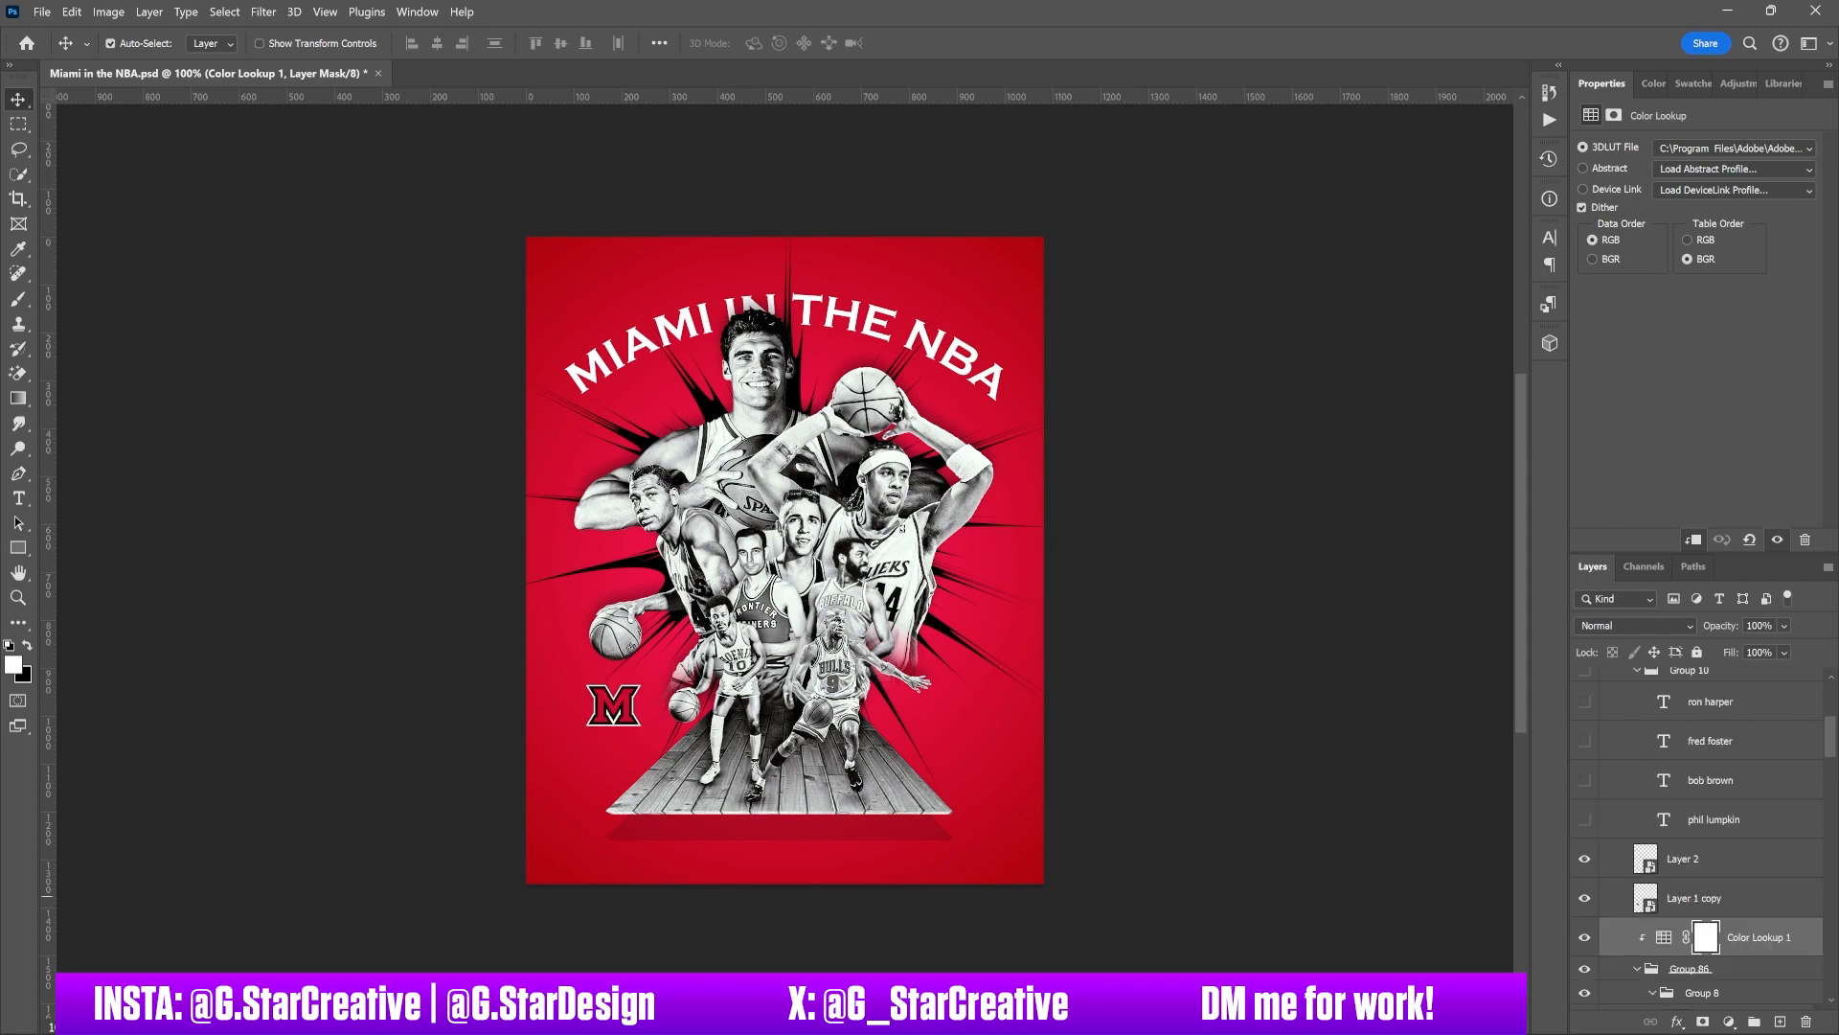
Show the four player-name text layers in Group 10 along the poster's bottom and the four in Group 9 along its top.
left_click(1584, 819)
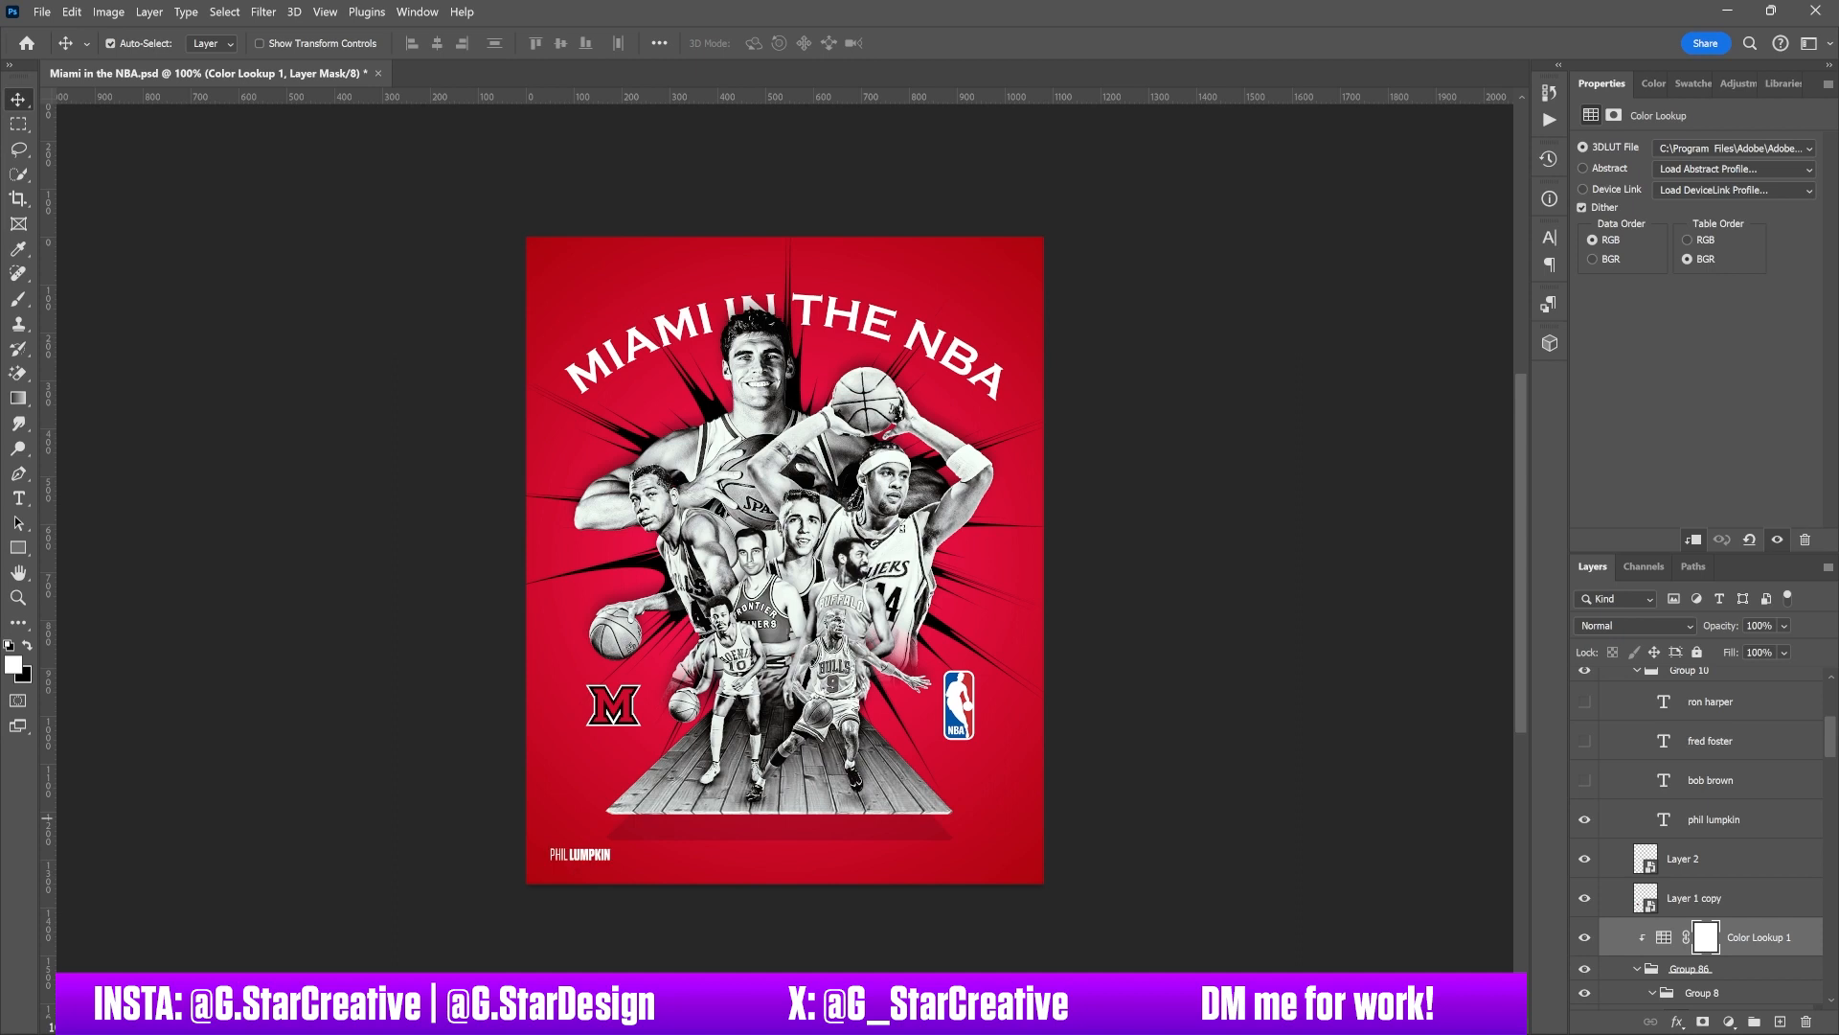
scroll(1696, 833, "up", 3)
left_click_drag(1585, 937, 1585, 858)
scroll(1695, 833, "up", 2)
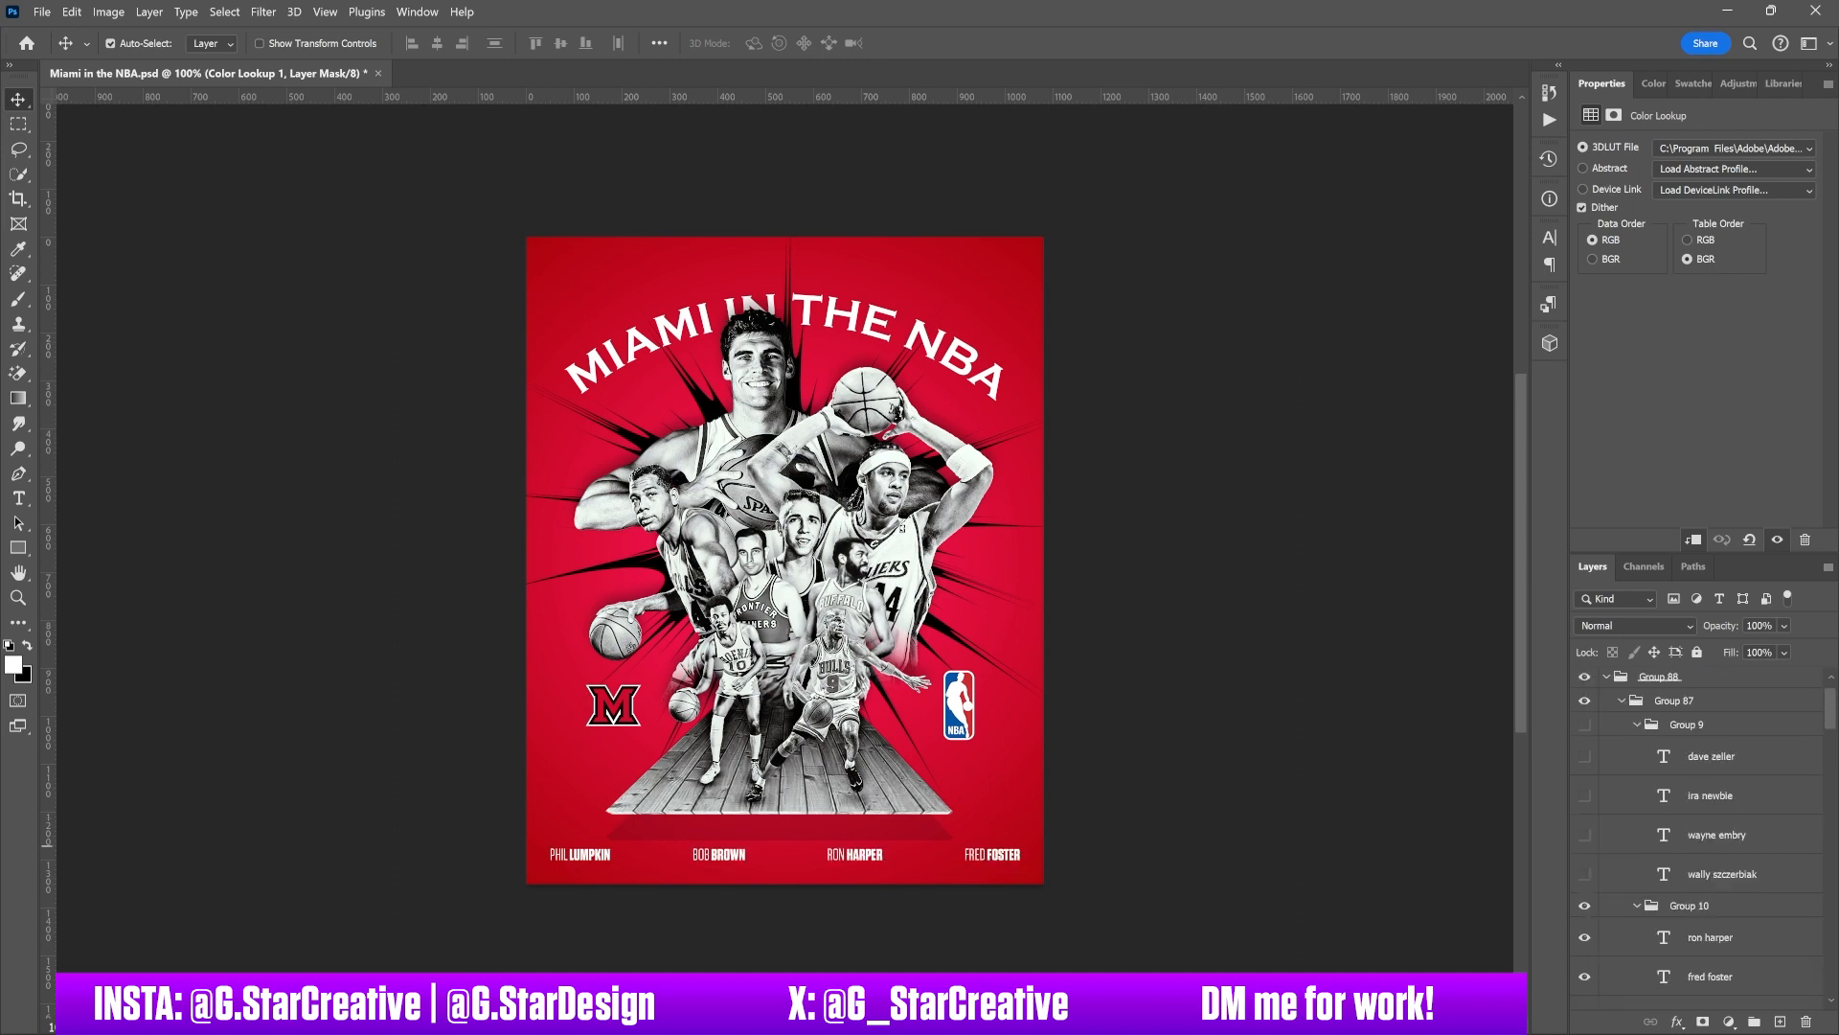
left_click_drag(1585, 873, 1585, 756)
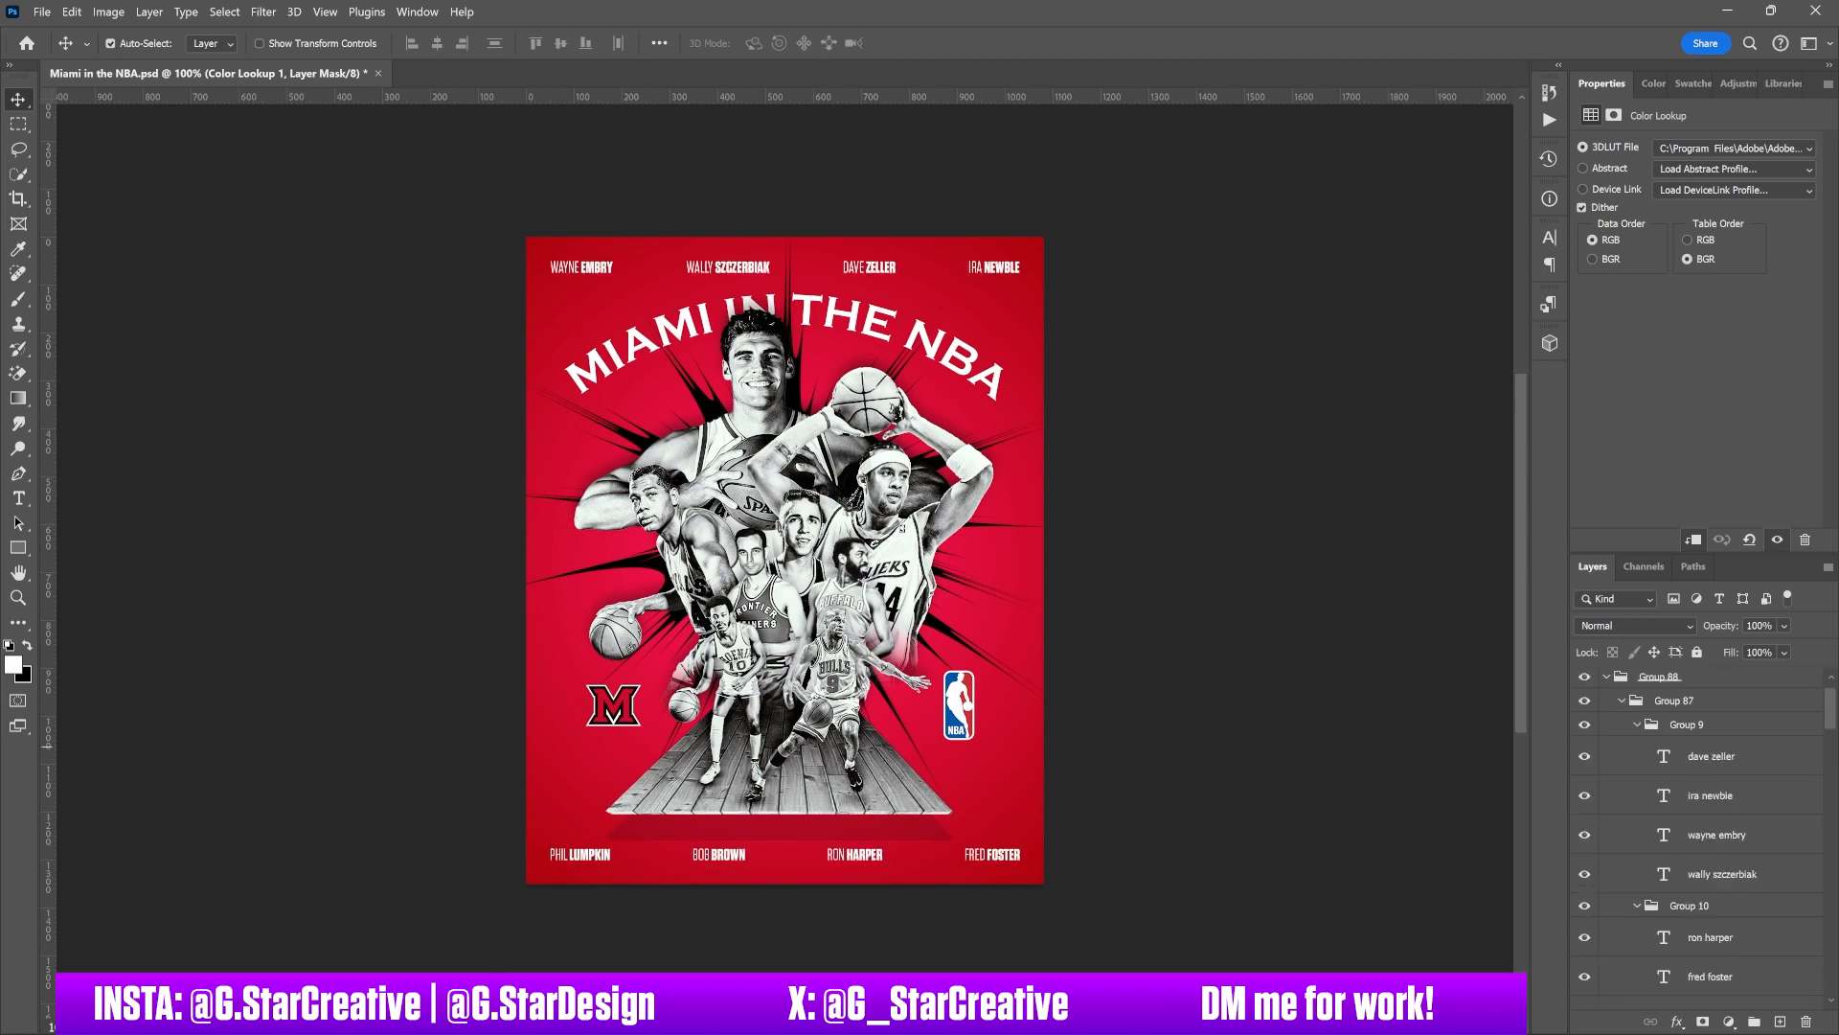
Show the clipped Color Lookup 2 adjustment above Group 88 and compare the whole poster with and without it.
scroll(1584, 746, "up", 1)
left_click(1585, 687)
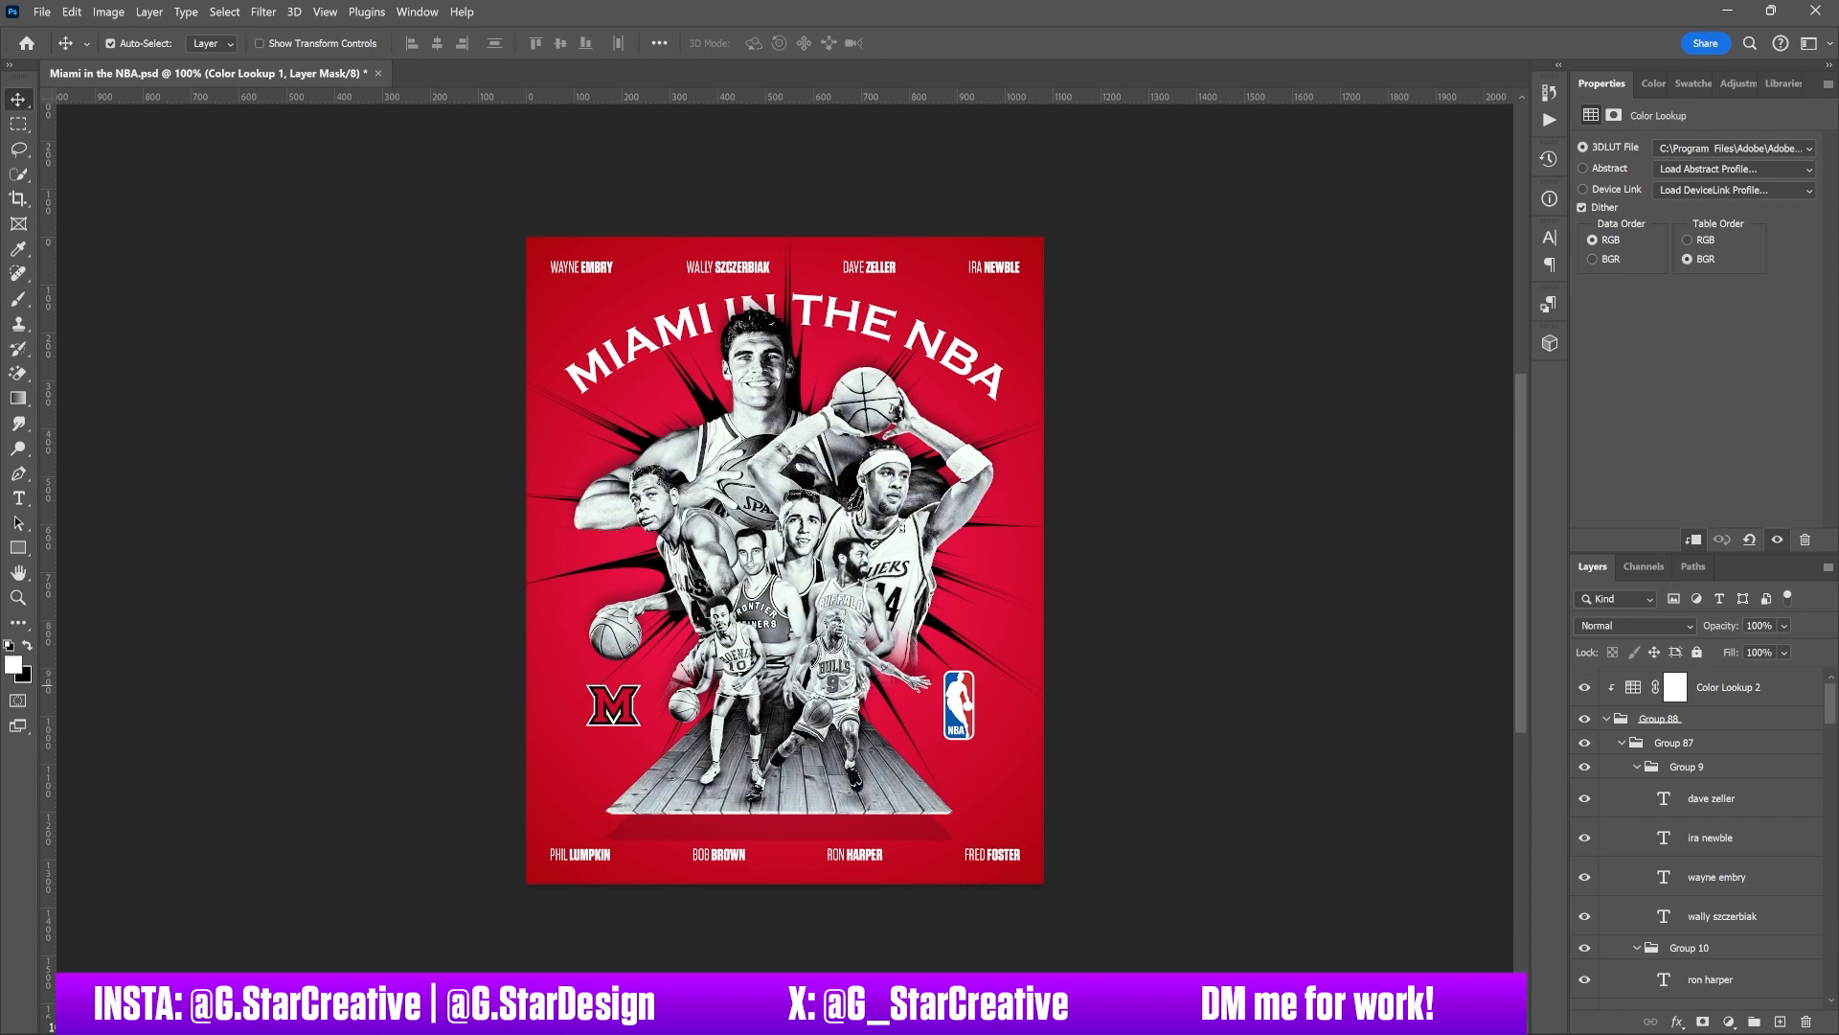
left_click(1728, 687)
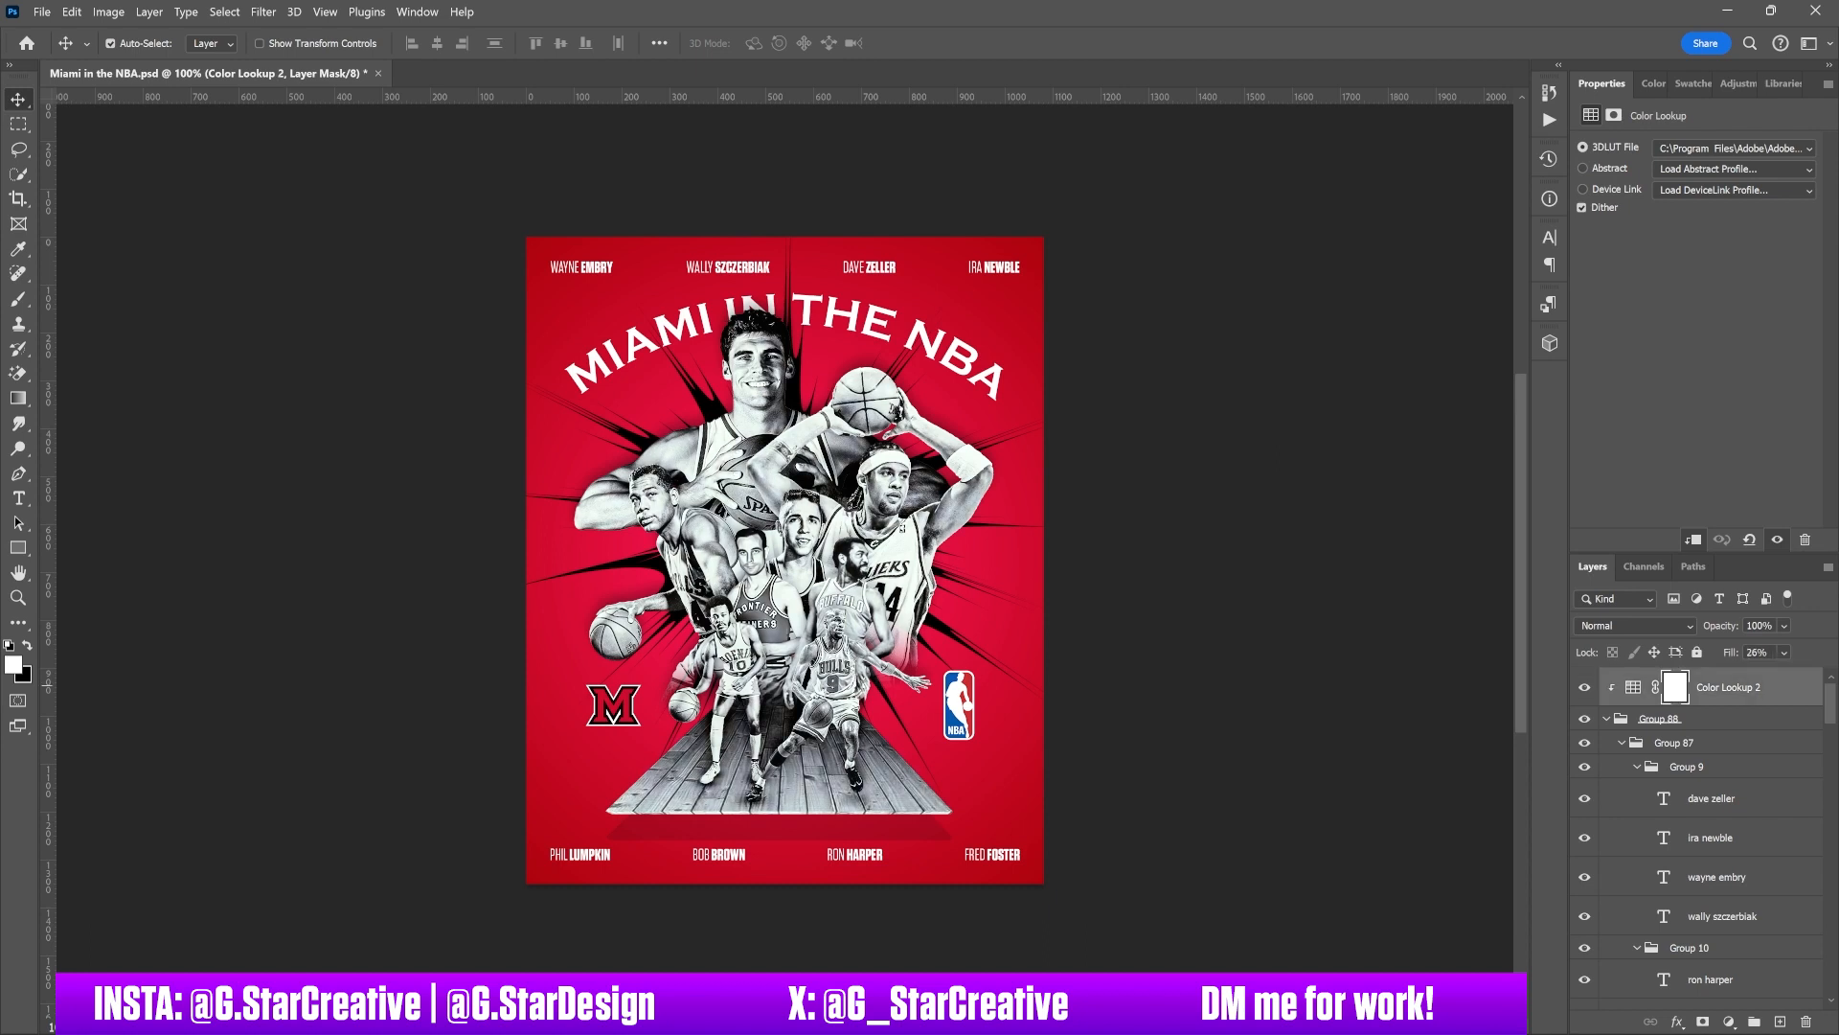
left_click(1584, 687)
left_click(1584, 687)
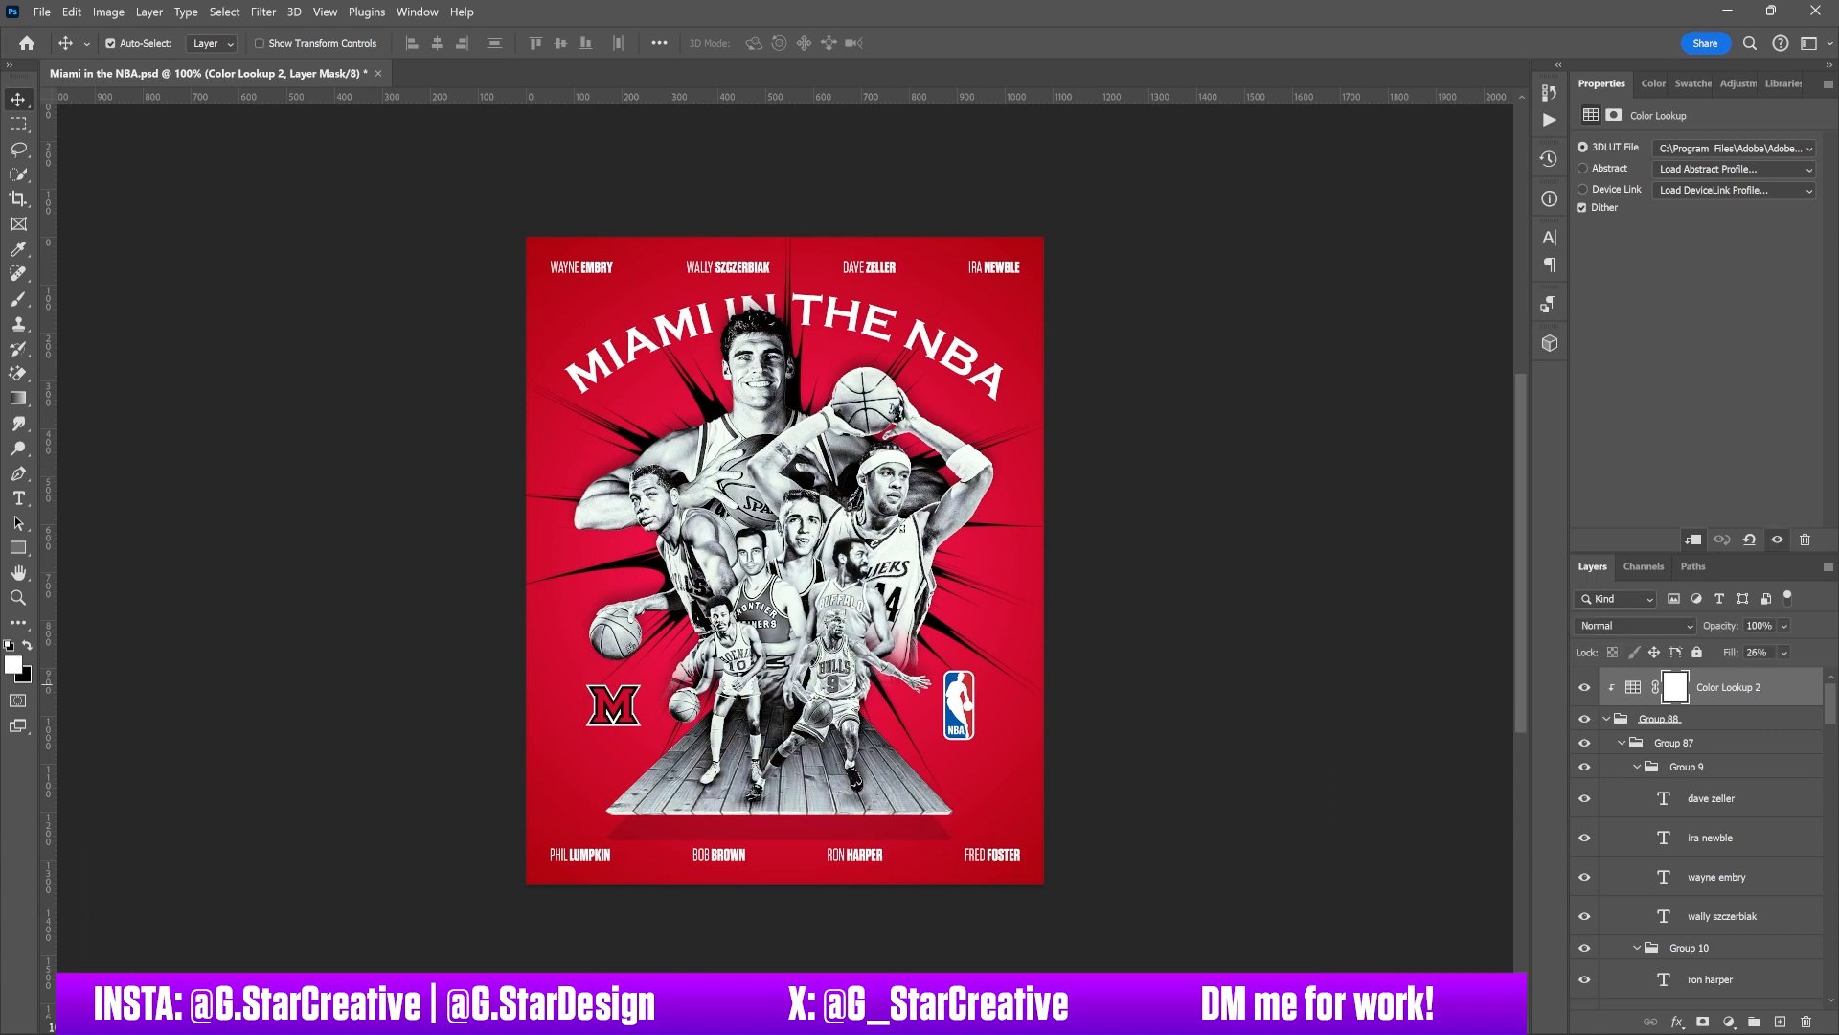